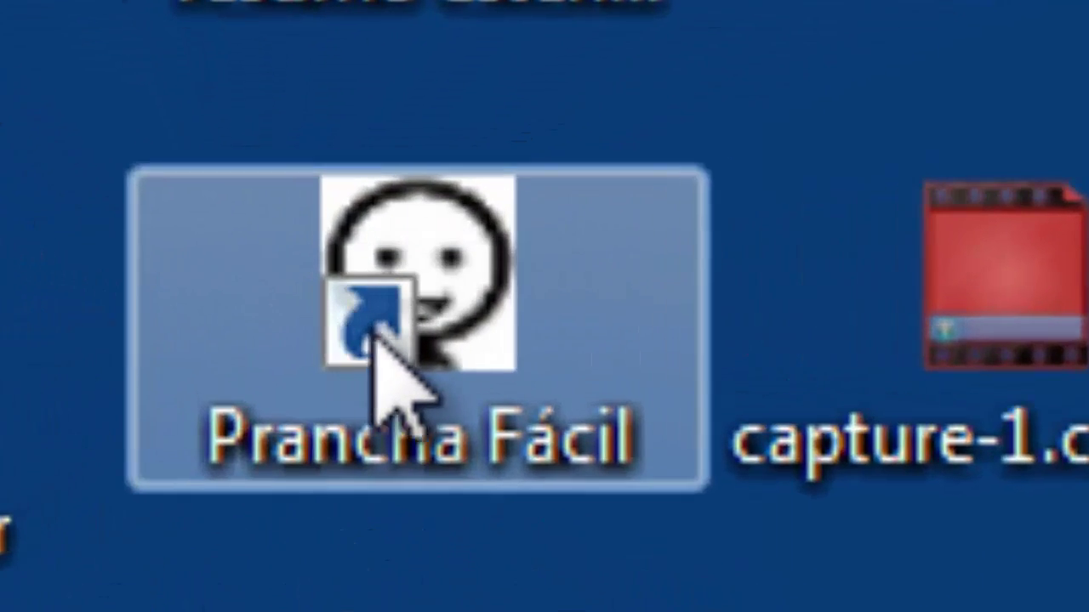
Step: Open Prancha Fácil and create a project named "exemplo" in Área de trabalho, selecting its folder as the project directory
{"action": "double_click", "coordinate": [391, 349]}
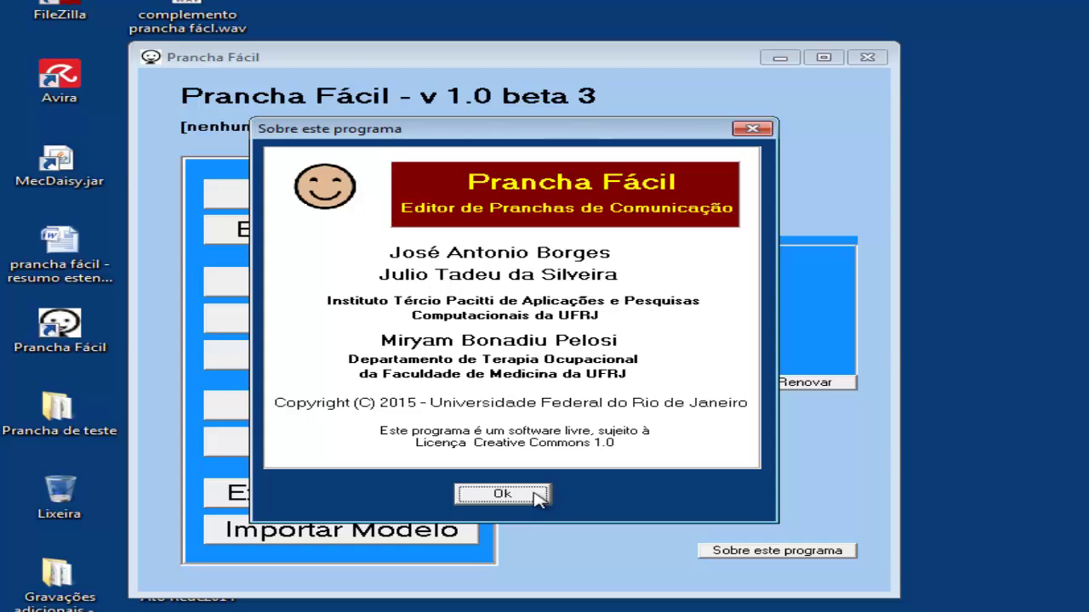
{"action": "left_click", "coordinate": [535, 496]}
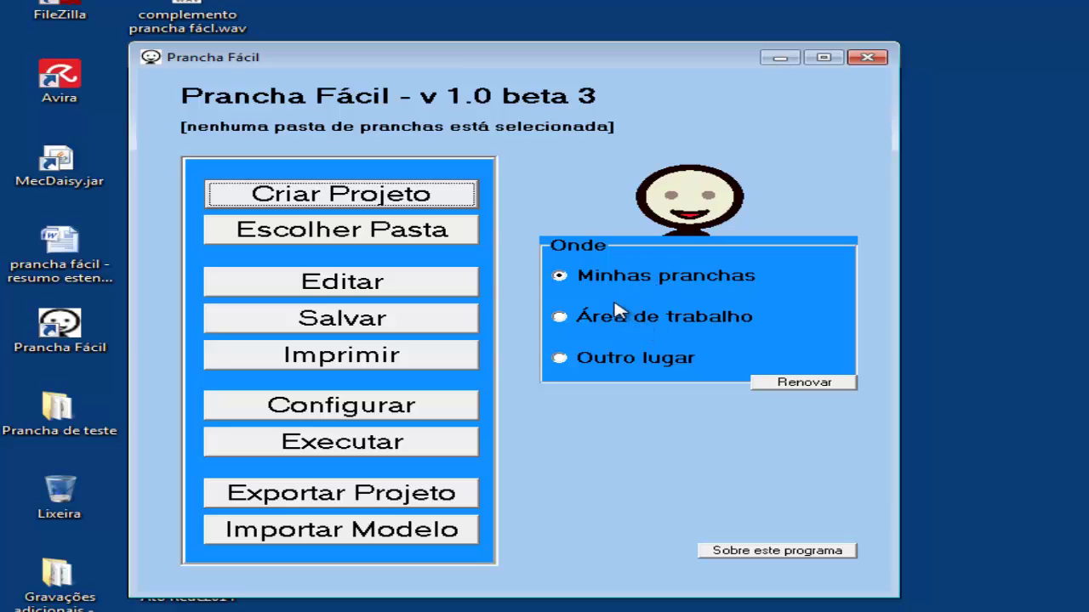
{"action": "left_click", "coordinate": [560, 318]}
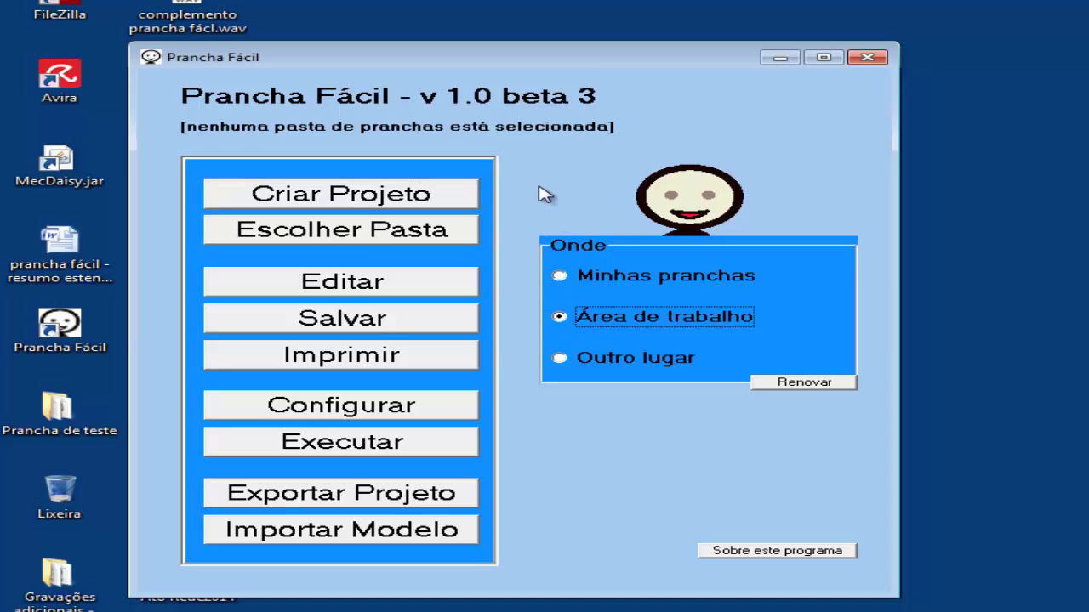
{"action": "left_click", "coordinate": [393, 199]}
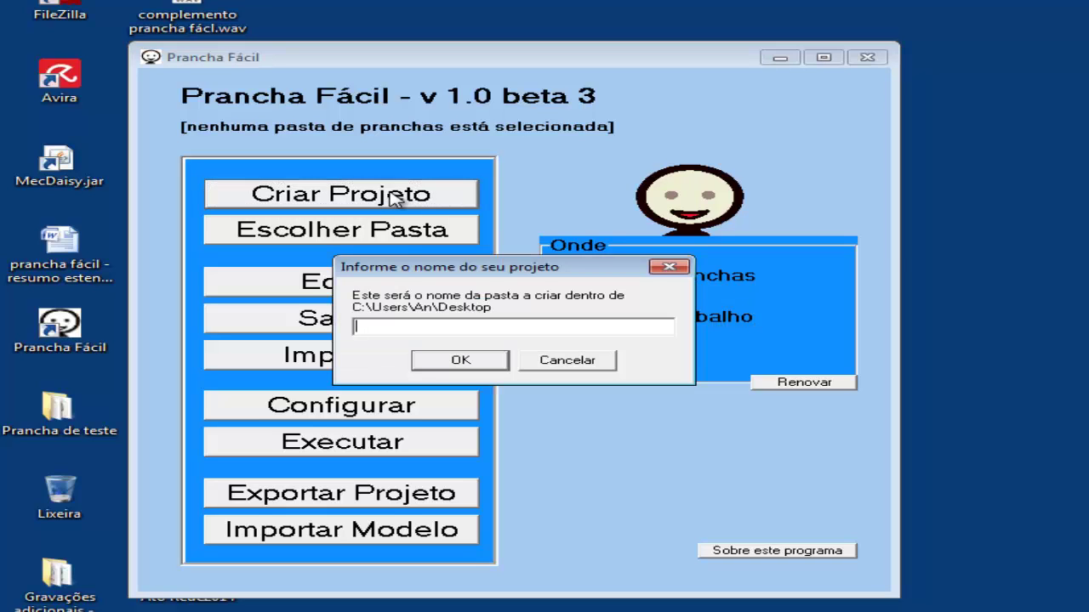
{"action": "type", "text": "exemplo"}
{"action": "left_click", "coordinate": [435, 360]}
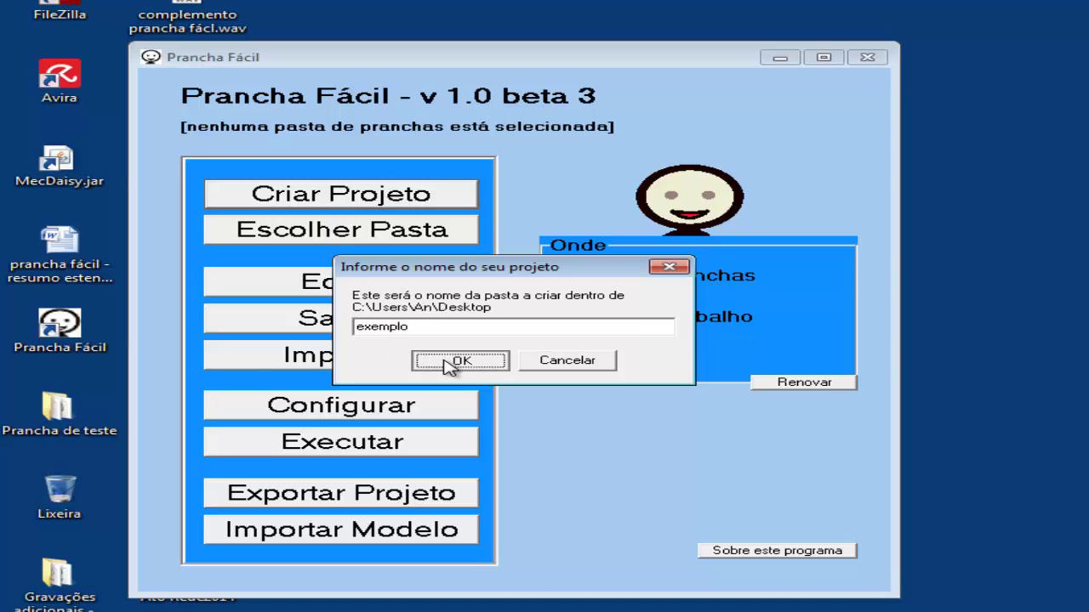
{"action": "left_click", "coordinate": [513, 345]}
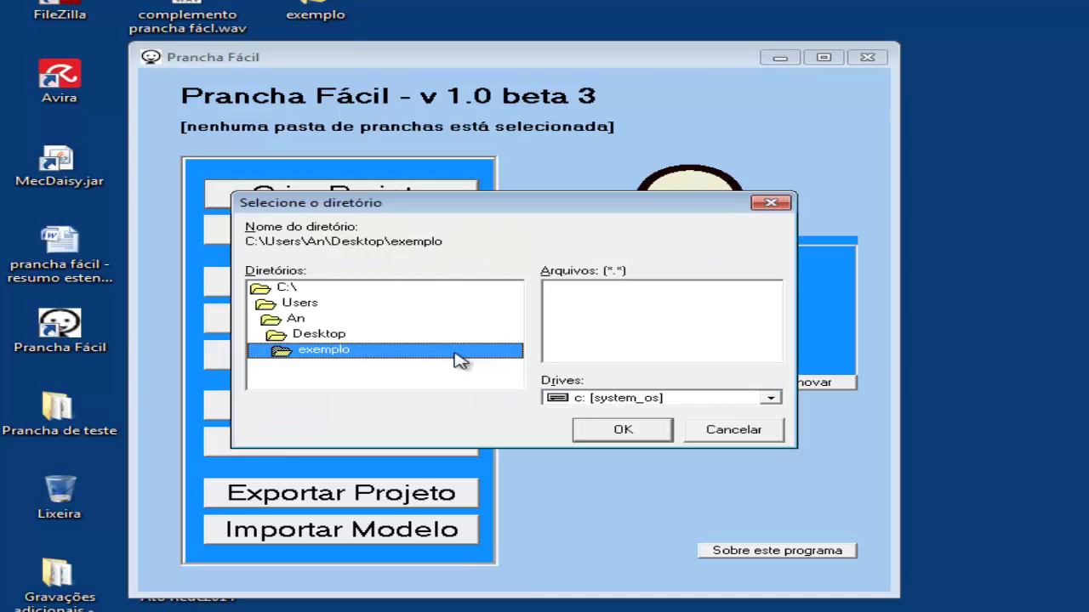
{"action": "left_click", "coordinate": [625, 431]}
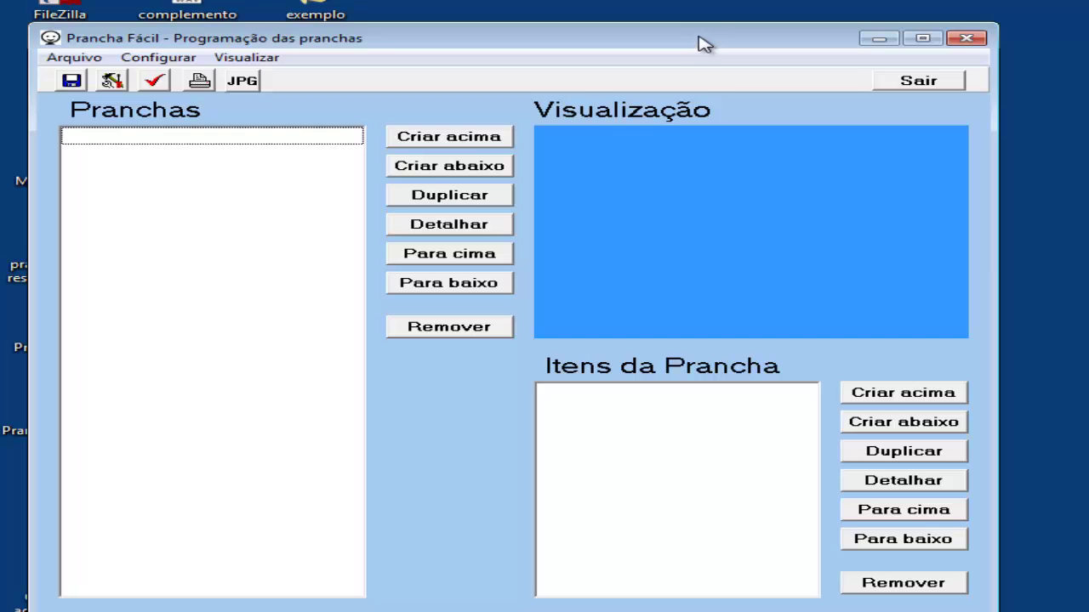
Step: Create the project's first communication board and name it "EU QUERO:"
{"action": "left_click_drag", "start_coordinate": [698, 45], "coordinate": [735, 12]}
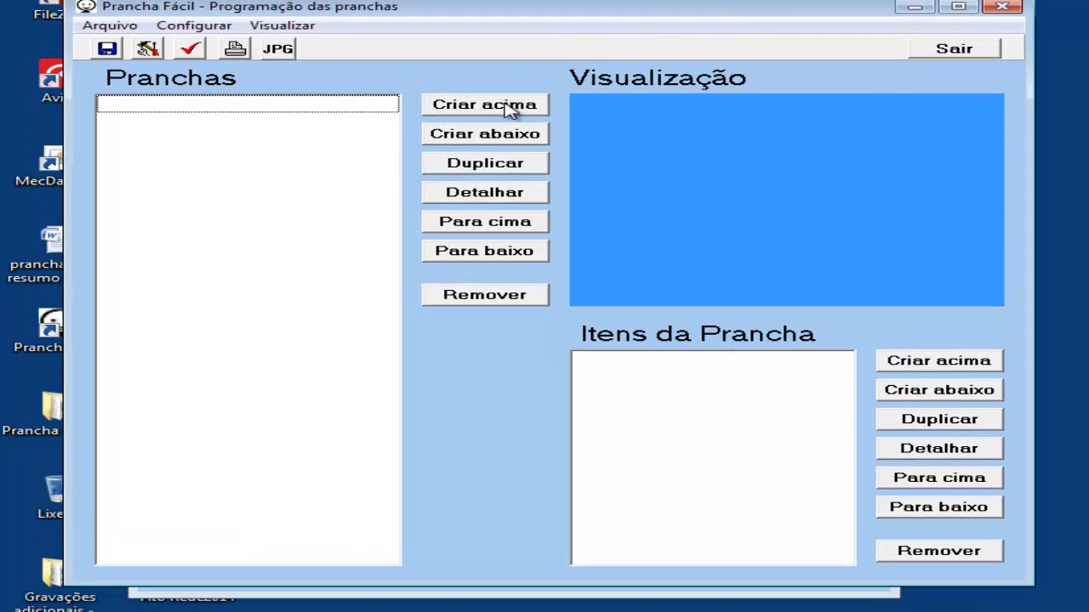
{"action": "left_click", "coordinate": [460, 108]}
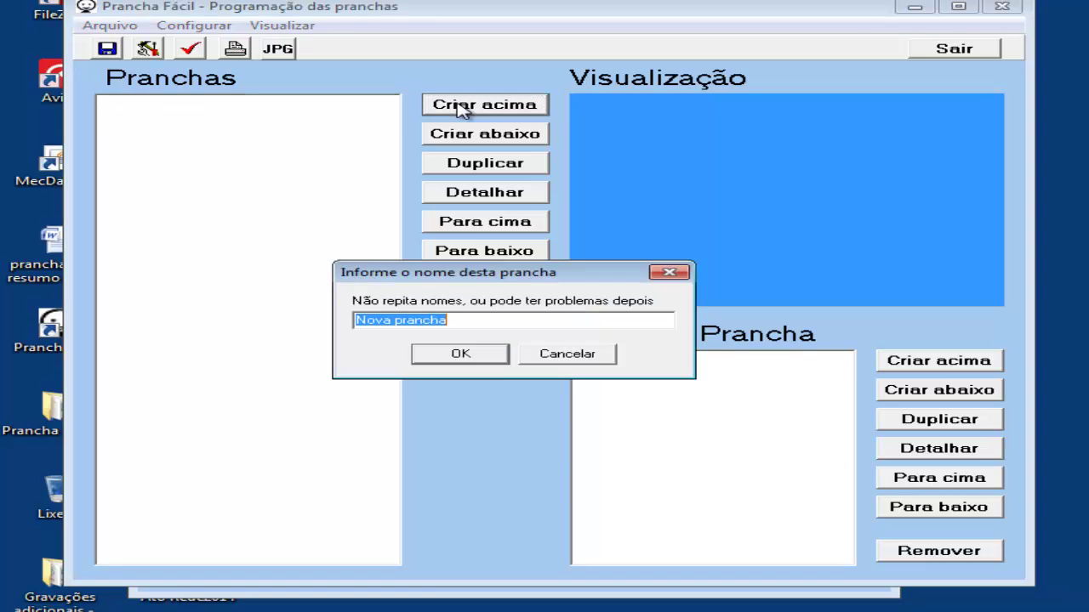
{"action": "key", "text": "BackSpace"}
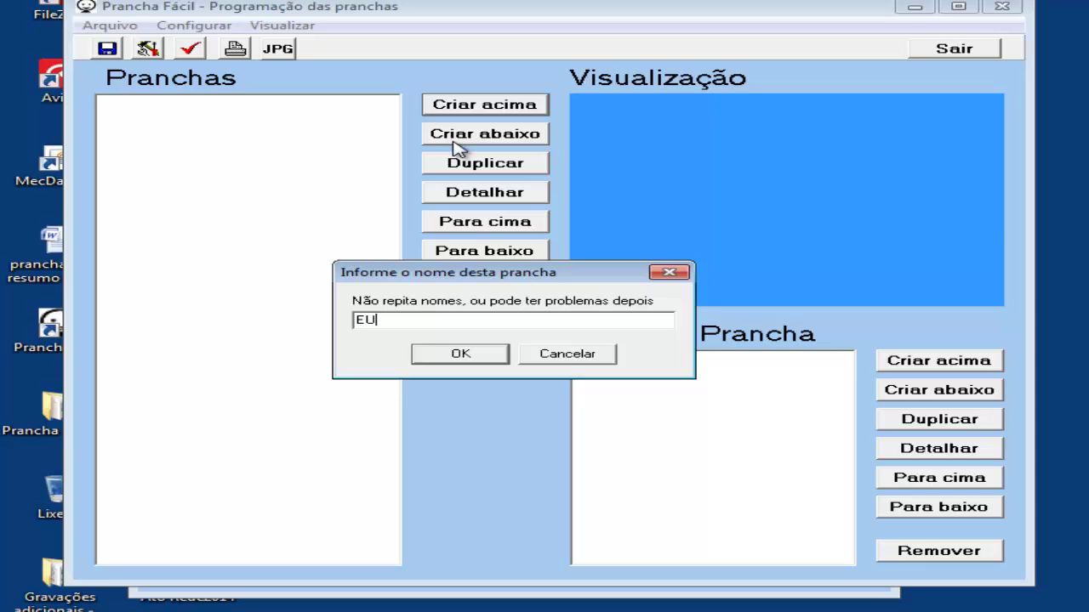
{"action": "type", "text": "EU QUERO:"}
{"action": "left_click", "coordinate": [451, 355]}
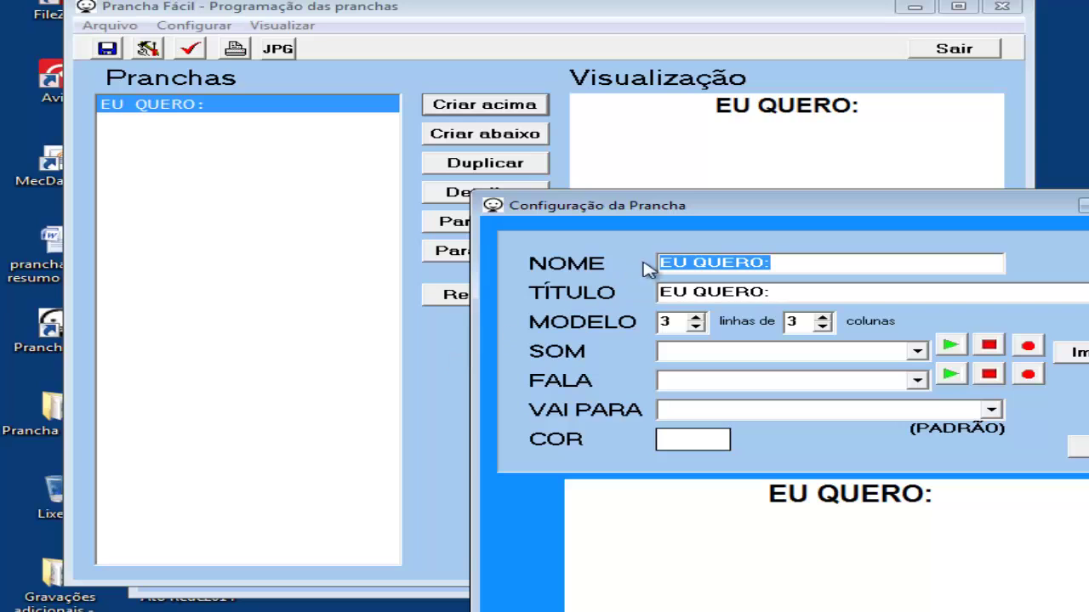
Step: Set the model of the "EU QUERO:" board to 2 rows and 2 columns
{"action": "left_click_drag", "start_coordinate": [736, 212], "coordinate": [550, 37]}
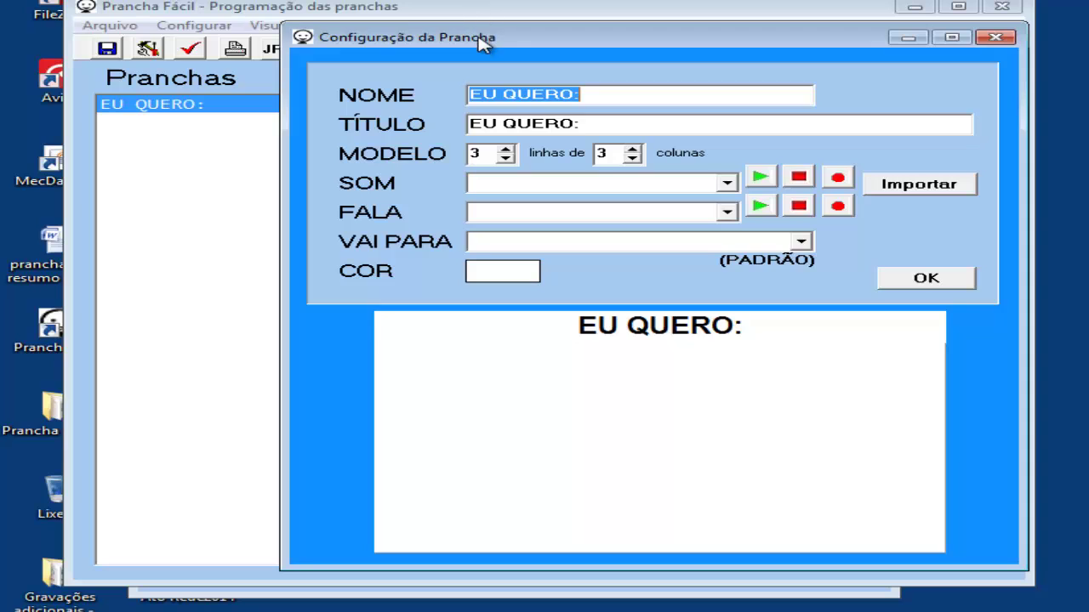
{"action": "left_click_drag", "start_coordinate": [493, 44], "coordinate": [662, 49]}
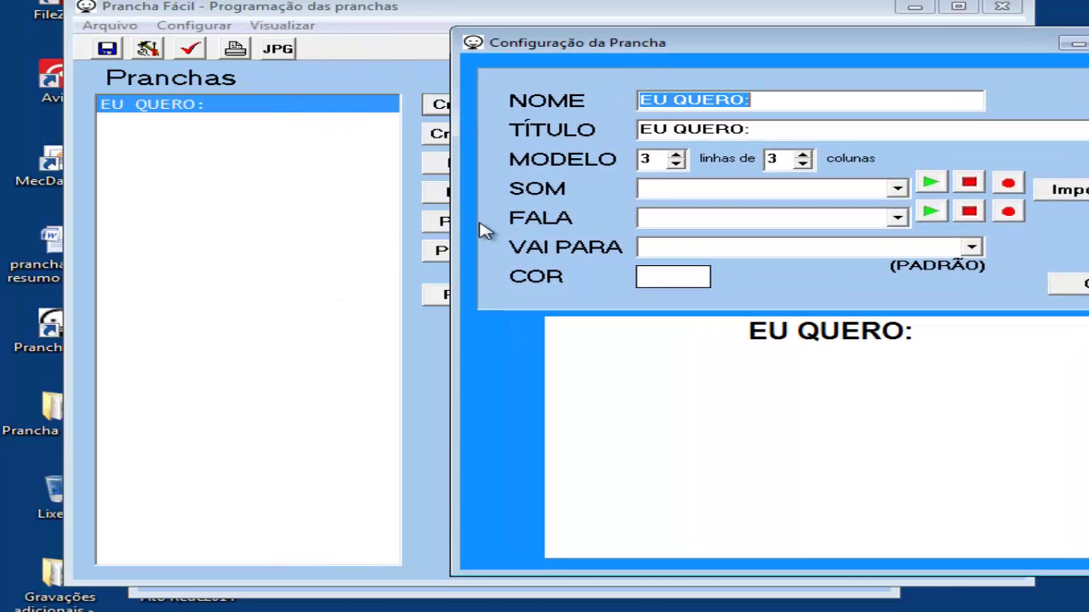
{"action": "left_click_drag", "start_coordinate": [805, 48], "coordinate": [639, 19]}
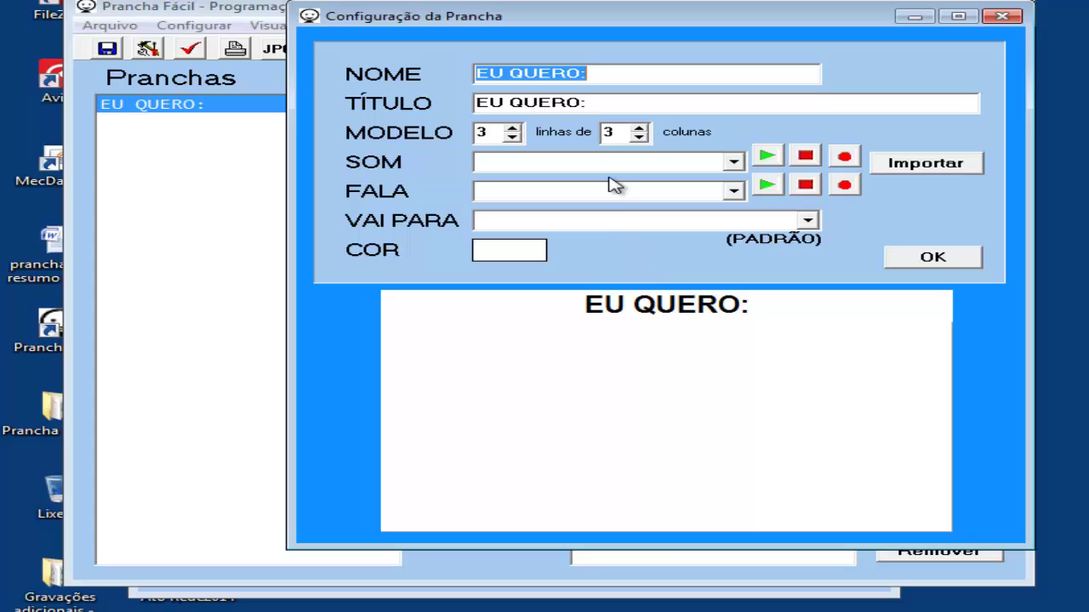
{"action": "left_click", "coordinate": [513, 137]}
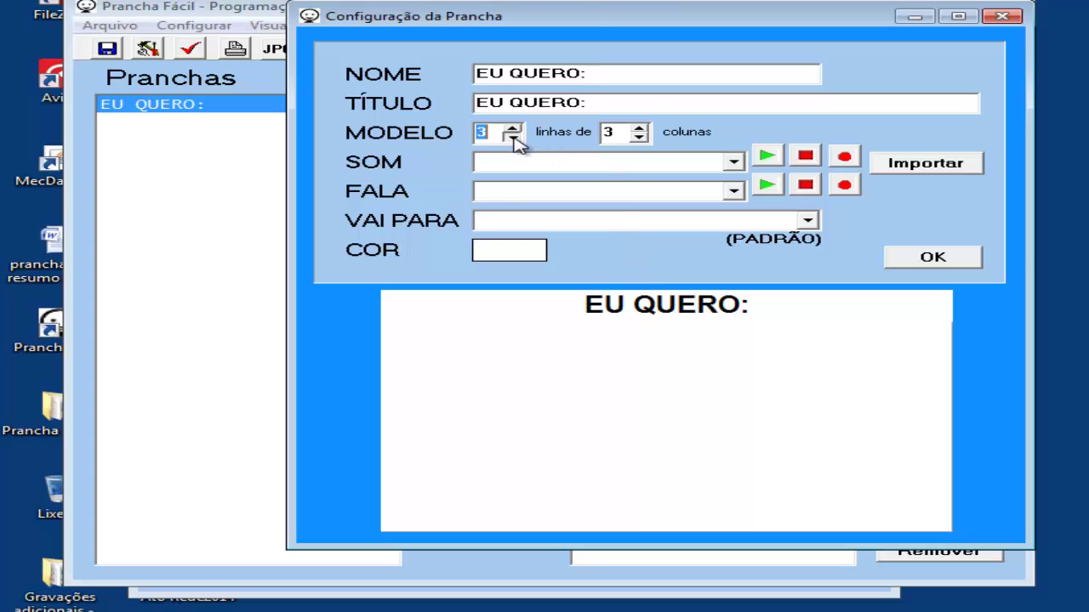
{"action": "left_click", "coordinate": [641, 134]}
{"action": "left_click", "coordinate": [642, 136]}
Step: Enter "HOJE EU QUERO" as the board's speech, then record, save and play back its audio
{"action": "type", "text": "HOJE EU QU"}
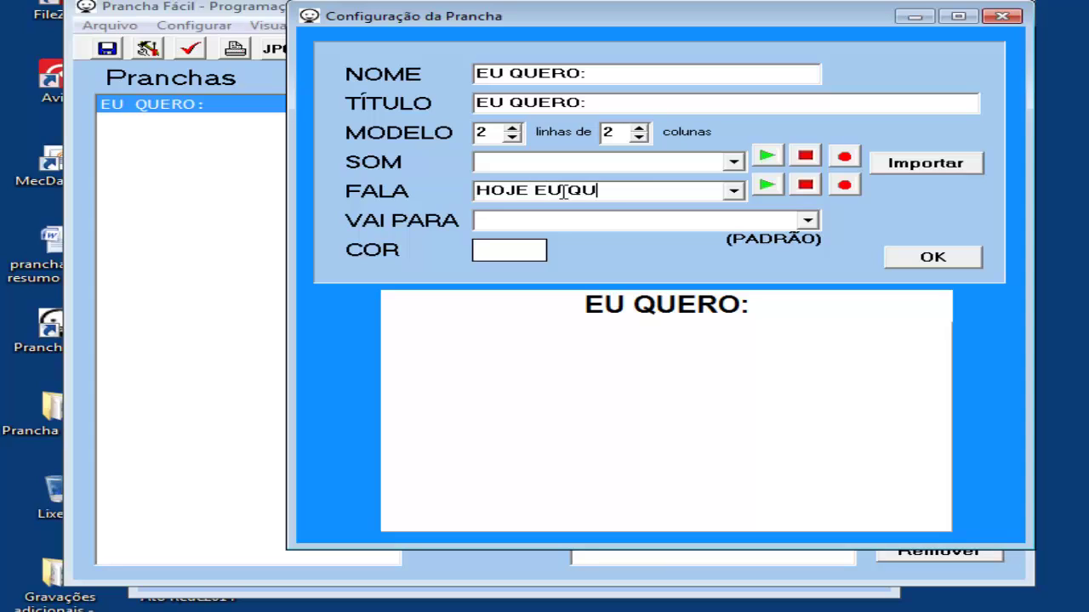
{"action": "type", "text": "ERO"}
{"action": "left_click", "coordinate": [846, 186]}
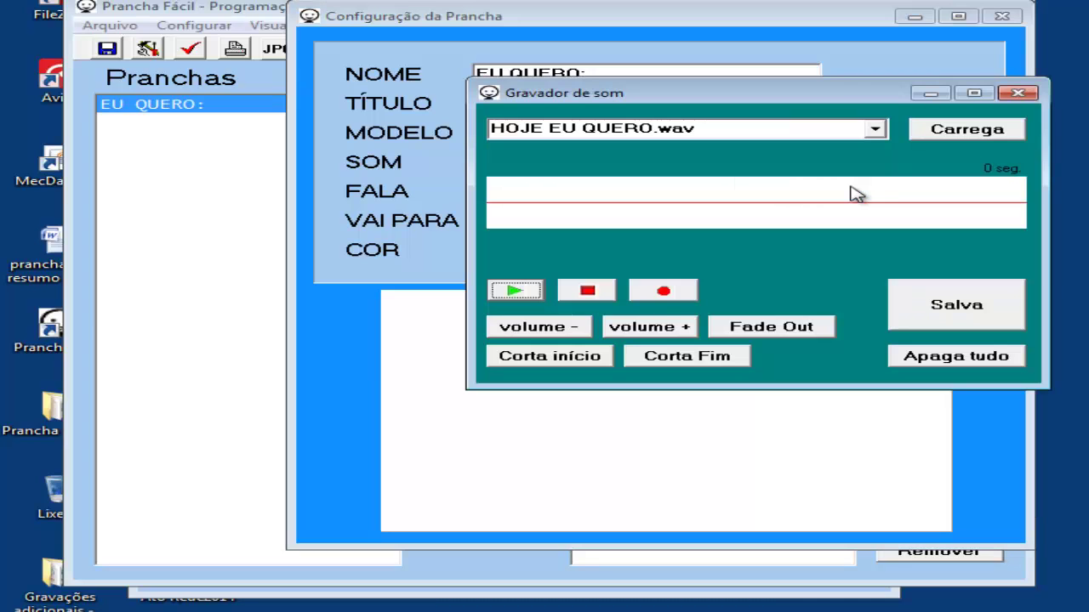
{"action": "left_click", "coordinate": [672, 294]}
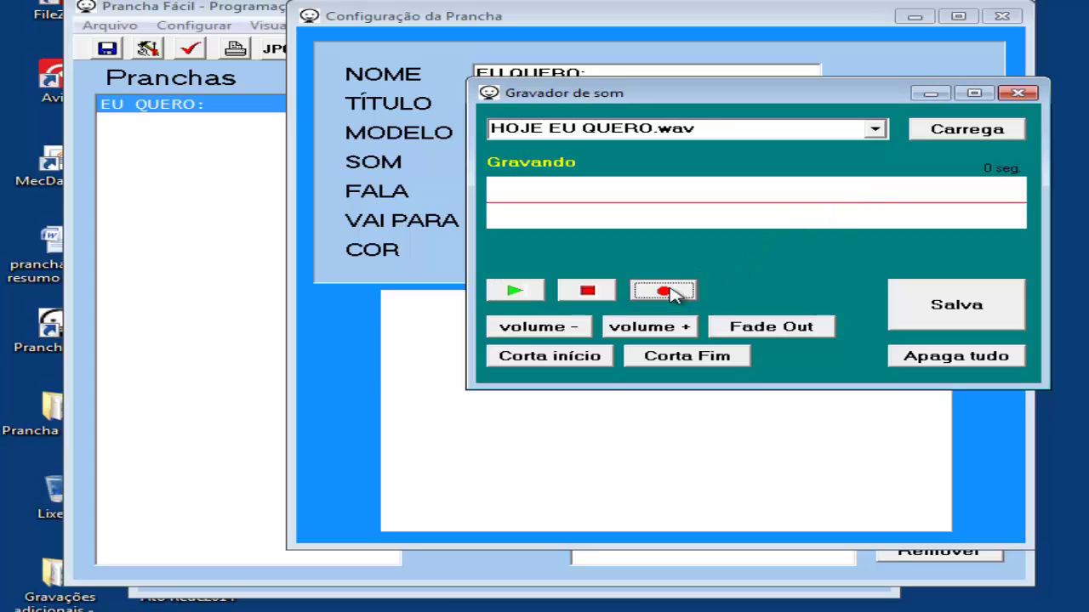
{"action": "left_click", "coordinate": [589, 291]}
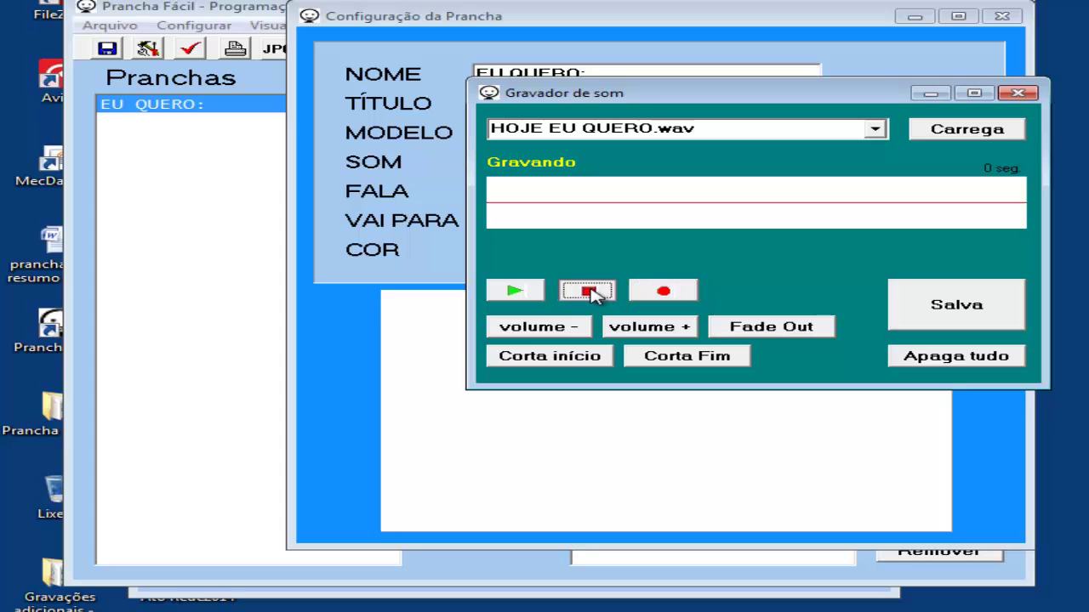
{"action": "left_click", "coordinate": [516, 293]}
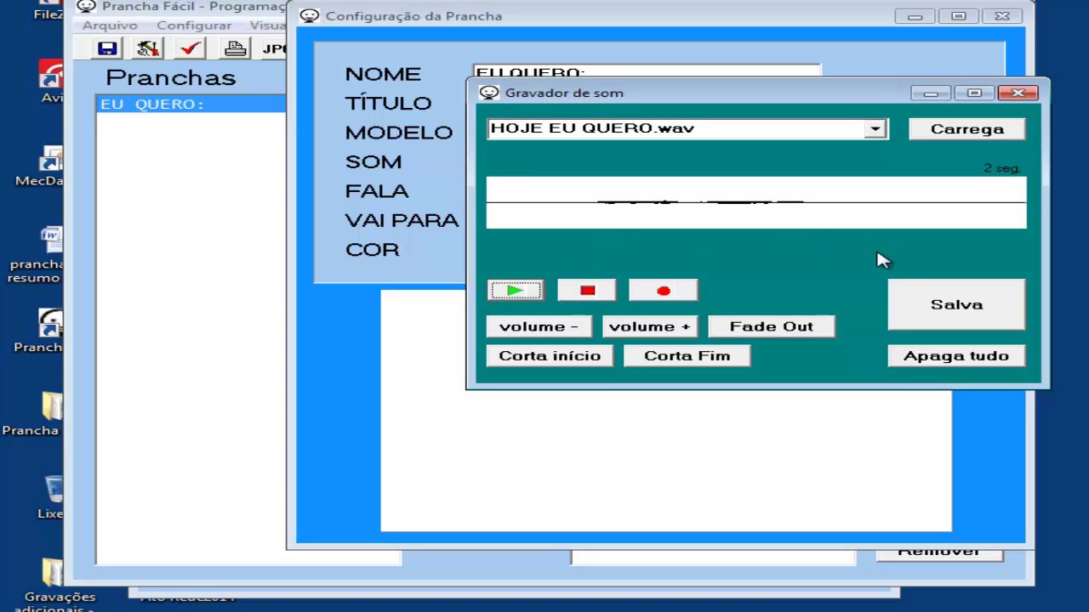
{"action": "left_click", "coordinate": [929, 306]}
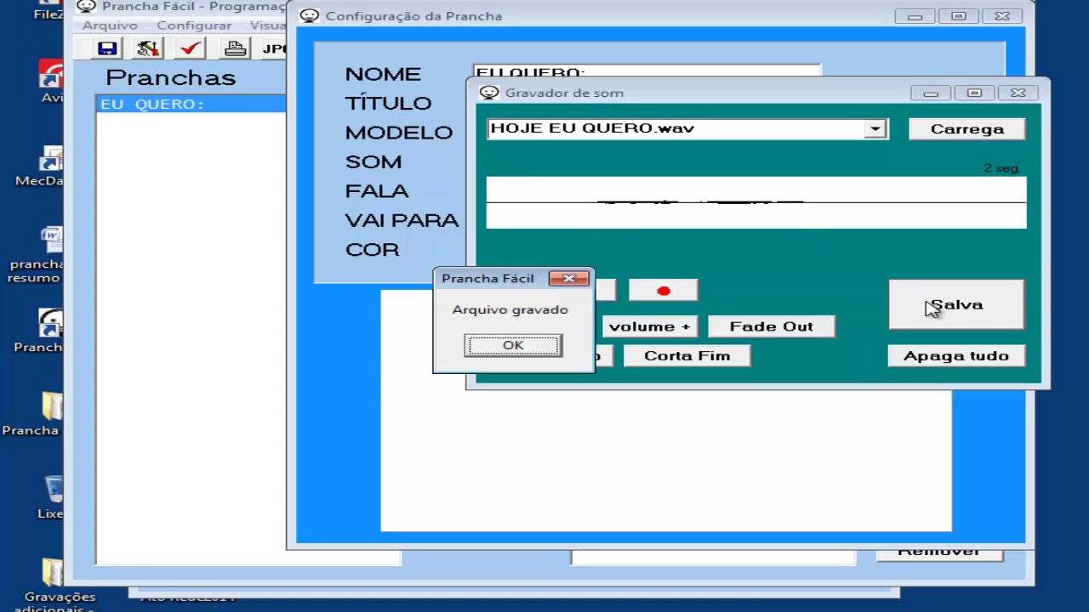
{"action": "left_click", "coordinate": [536, 344]}
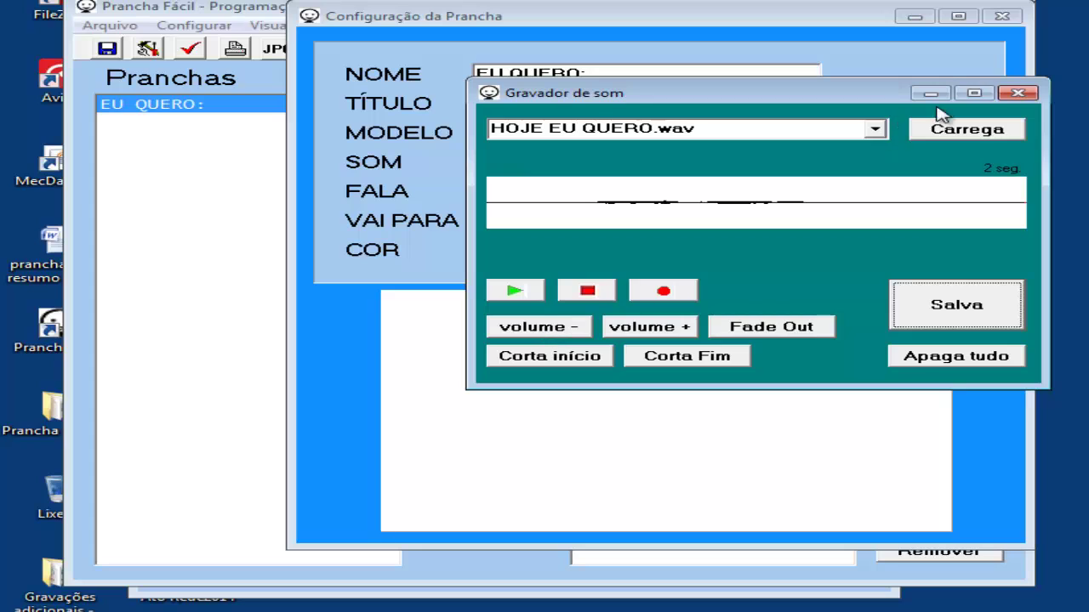
{"action": "left_click", "coordinate": [1018, 92]}
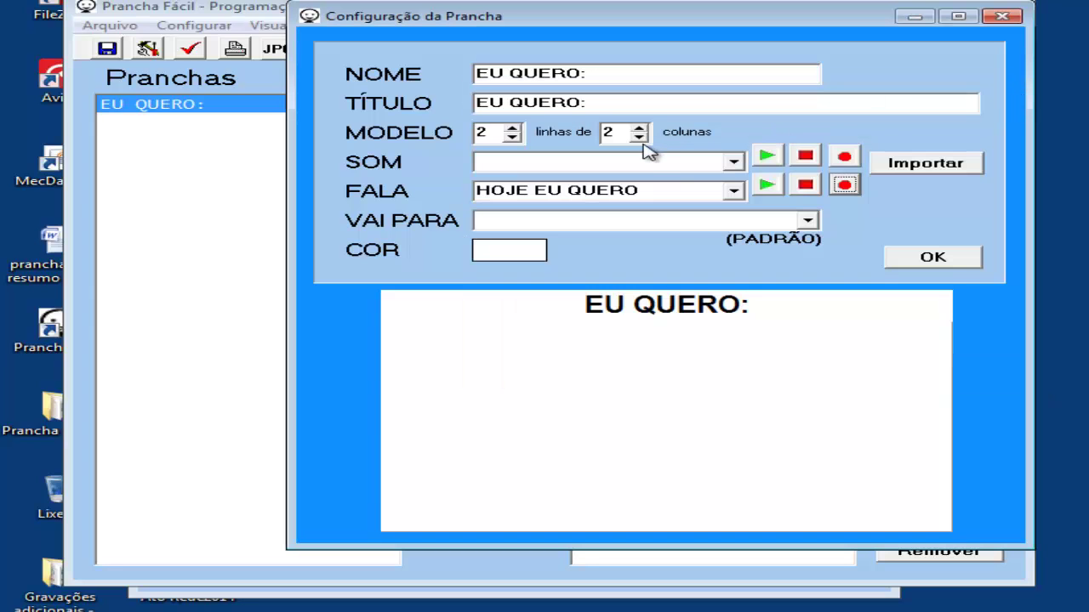
{"action": "left_click", "coordinate": [768, 185]}
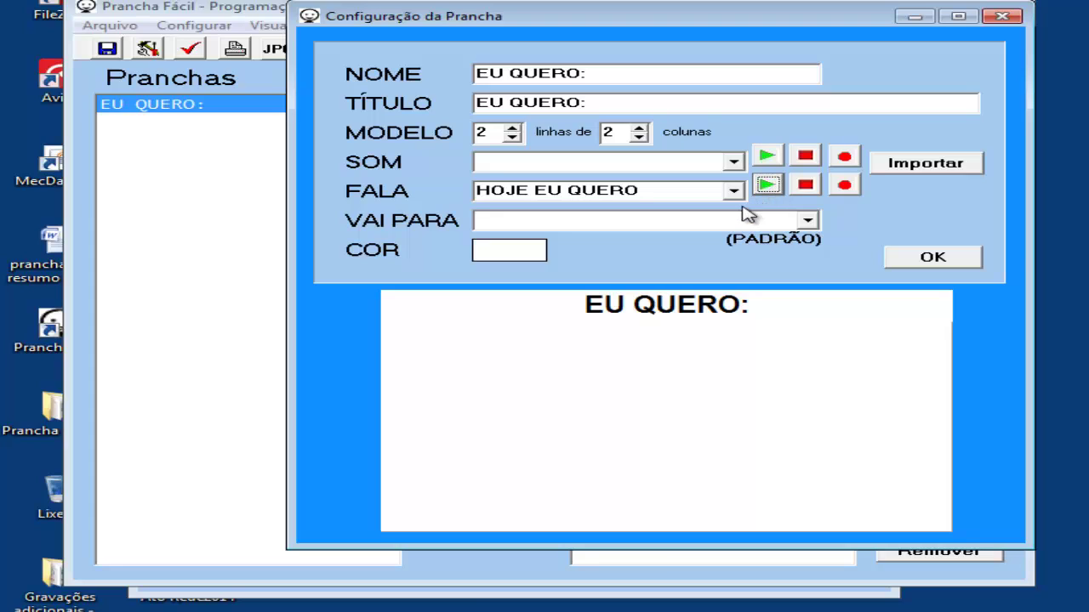
Step: Set the board's color to light blue (RGB 102, 179, 255) and accept the board configuration with no VAI PARA destination
{"action": "left_click", "coordinate": [507, 253]}
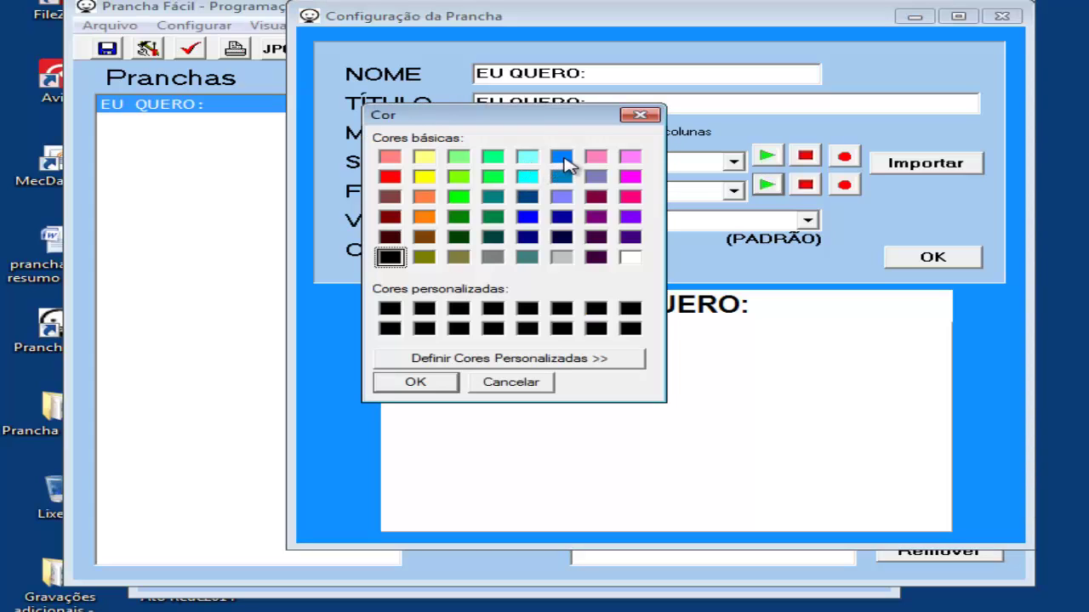
{"action": "left_click", "coordinate": [563, 159]}
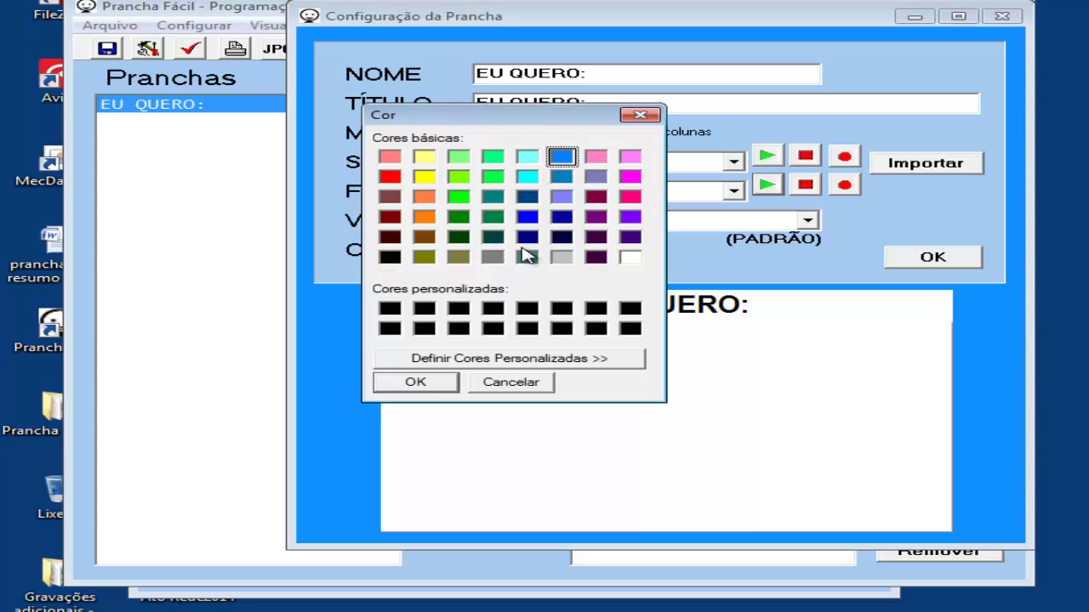
{"action": "left_click", "coordinate": [529, 359]}
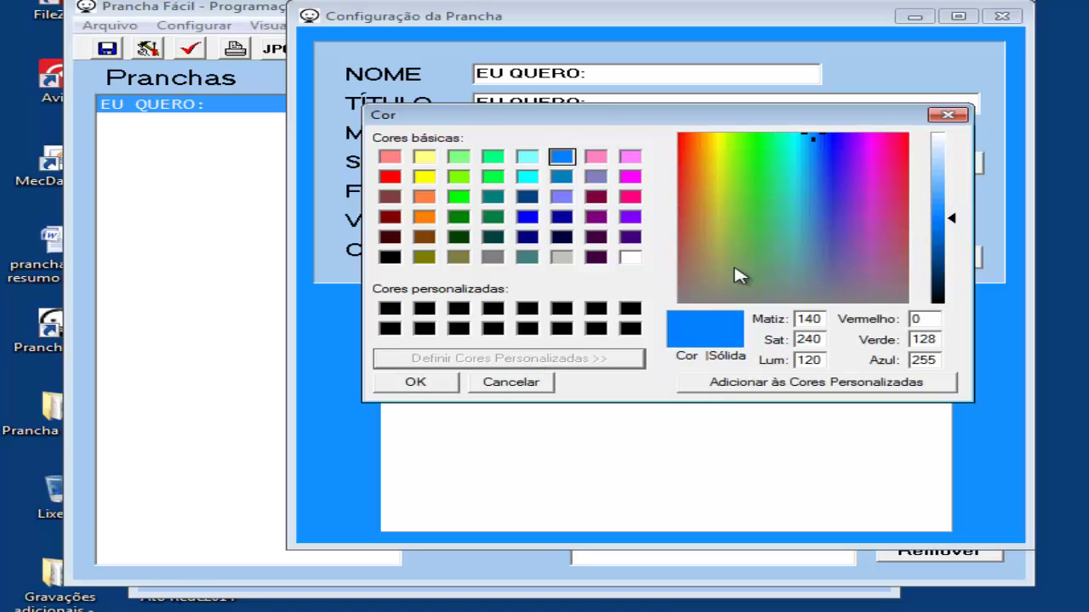
{"action": "left_click", "coordinate": [939, 185]}
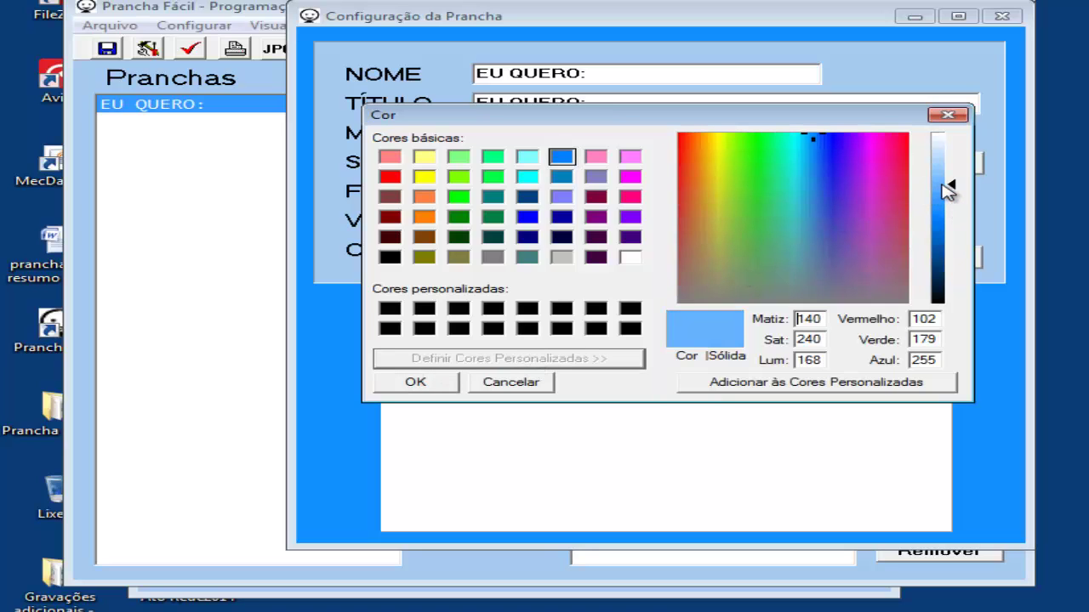
{"action": "left_click", "coordinate": [426, 383]}
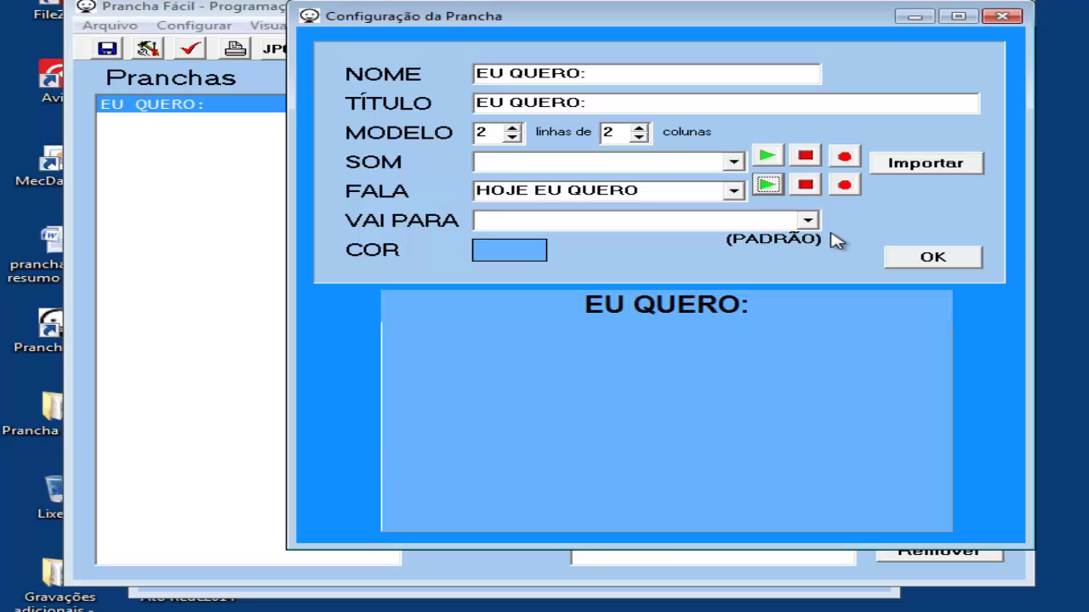
{"action": "left_click", "coordinate": [808, 221]}
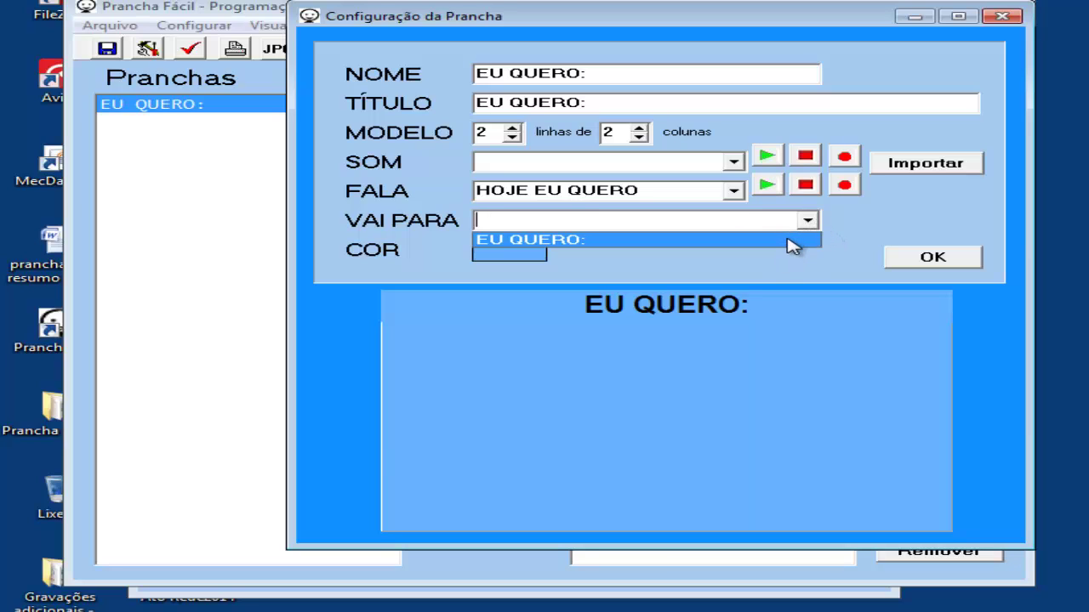
{"action": "left_click", "coordinate": [805, 223]}
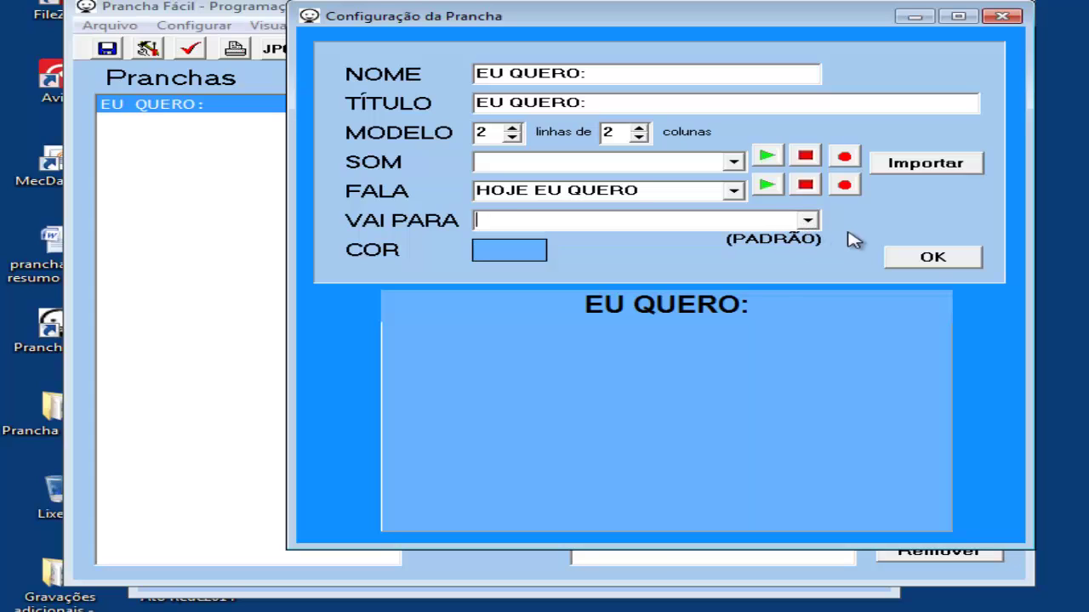
{"action": "left_click", "coordinate": [932, 258]}
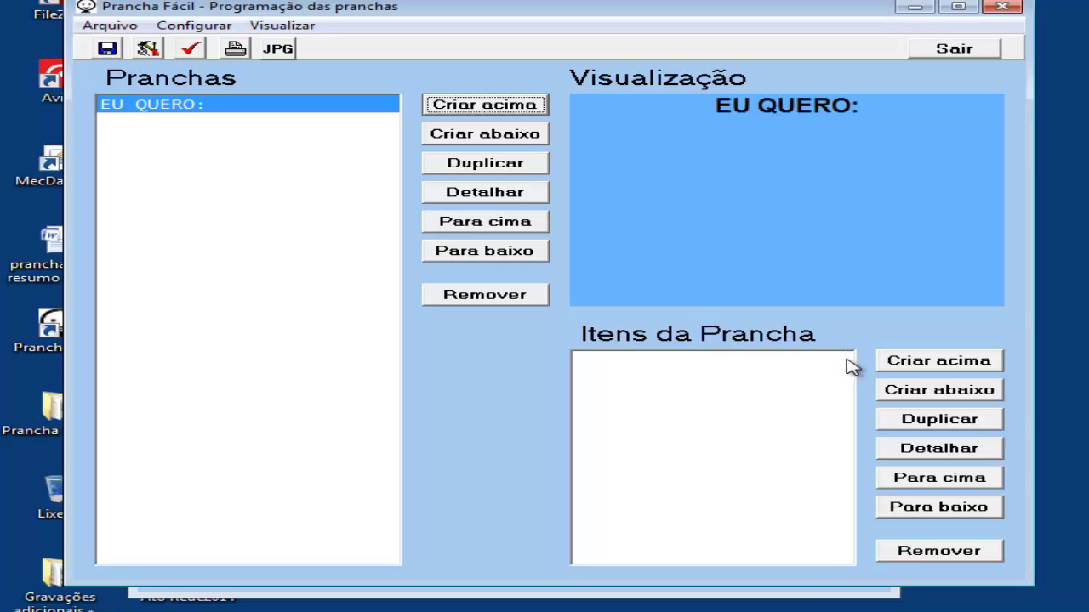
Step: Add a new item named "DORMIR" to the "EU QUERO:" board
{"action": "left_click", "coordinate": [940, 361]}
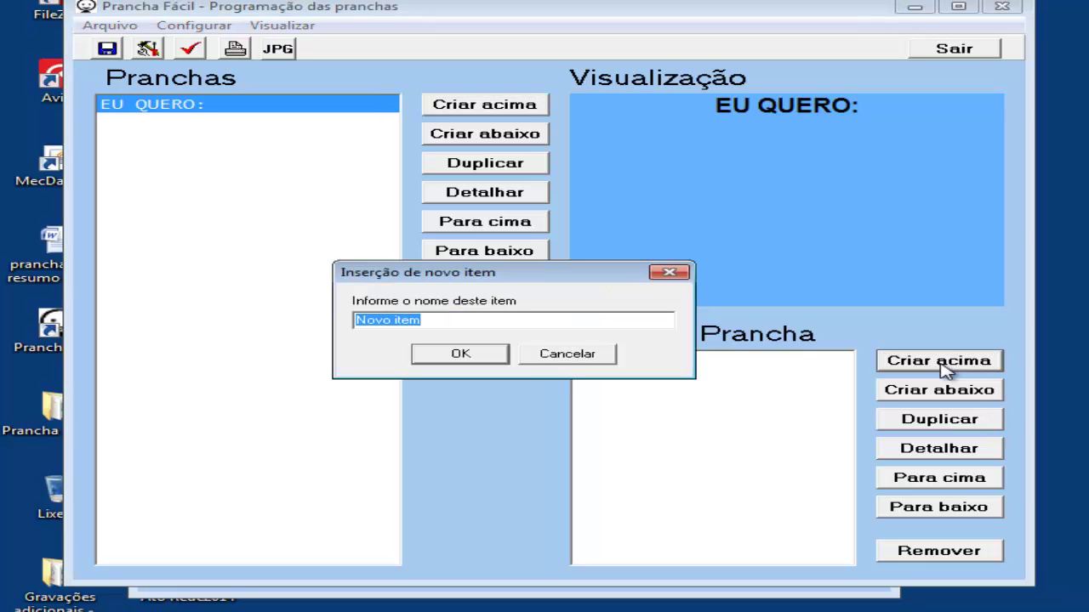
{"action": "key", "text": "BackSpace"}
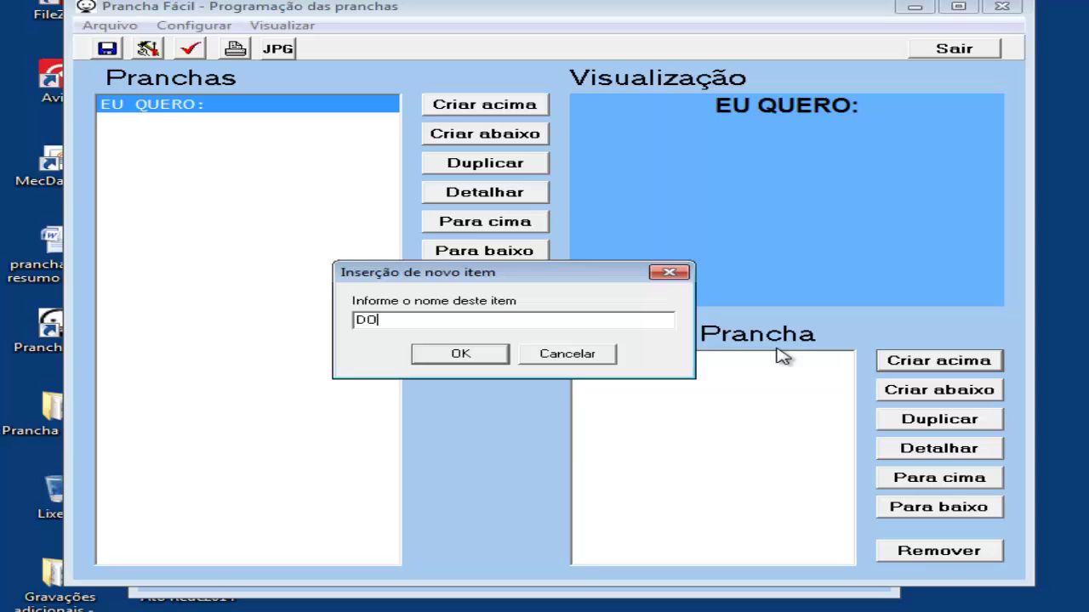
{"action": "type", "text": "DORMIR"}
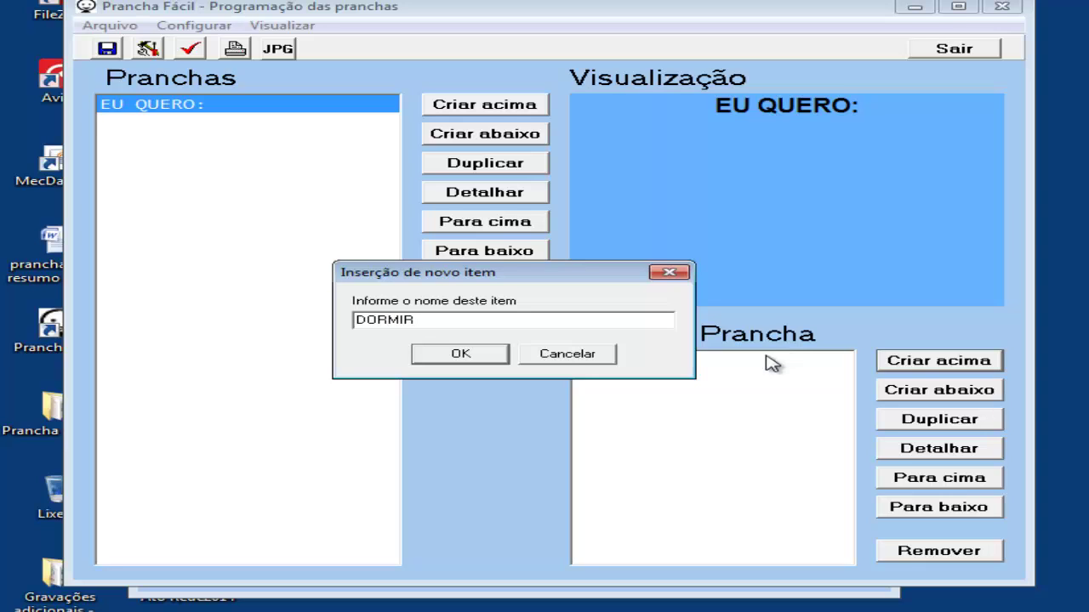
{"action": "left_click", "coordinate": [477, 355]}
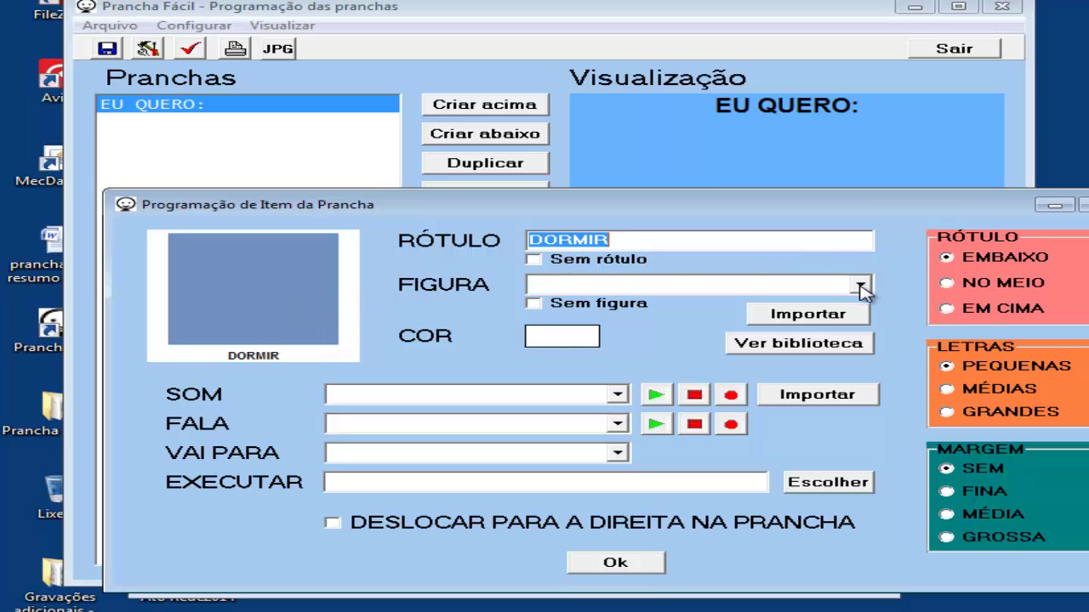
Step: Assign the library figure "dormir" to the DORMIR item, and set its letters to MÉDIAS and its margin to MÉDIA
{"action": "left_click", "coordinate": [804, 345]}
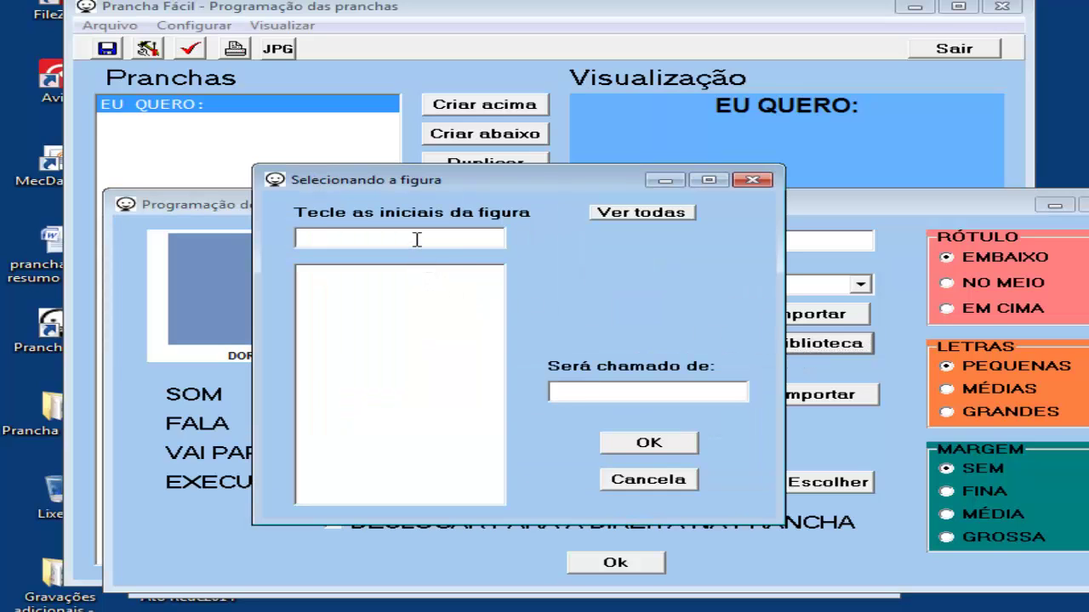
{"action": "type", "text": "DORMIR"}
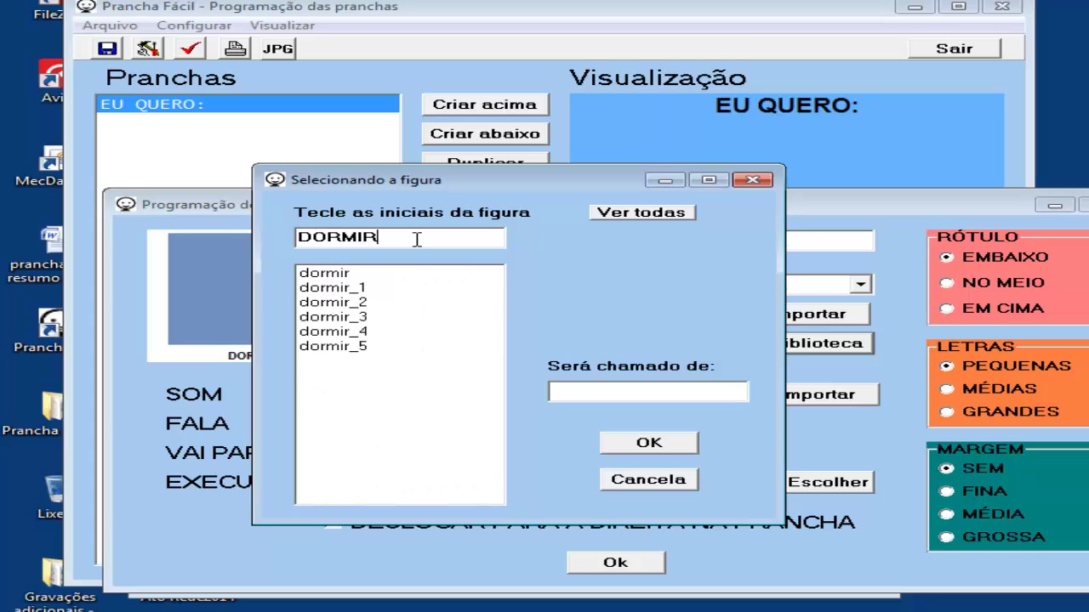
{"action": "left_click", "coordinate": [340, 274]}
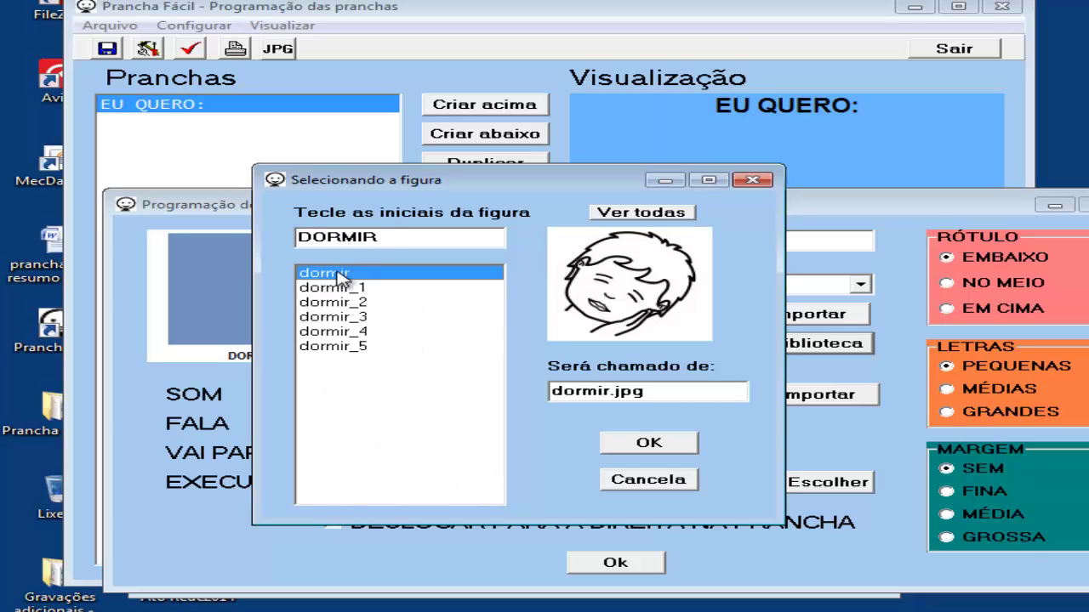
{"action": "left_click", "coordinate": [343, 302]}
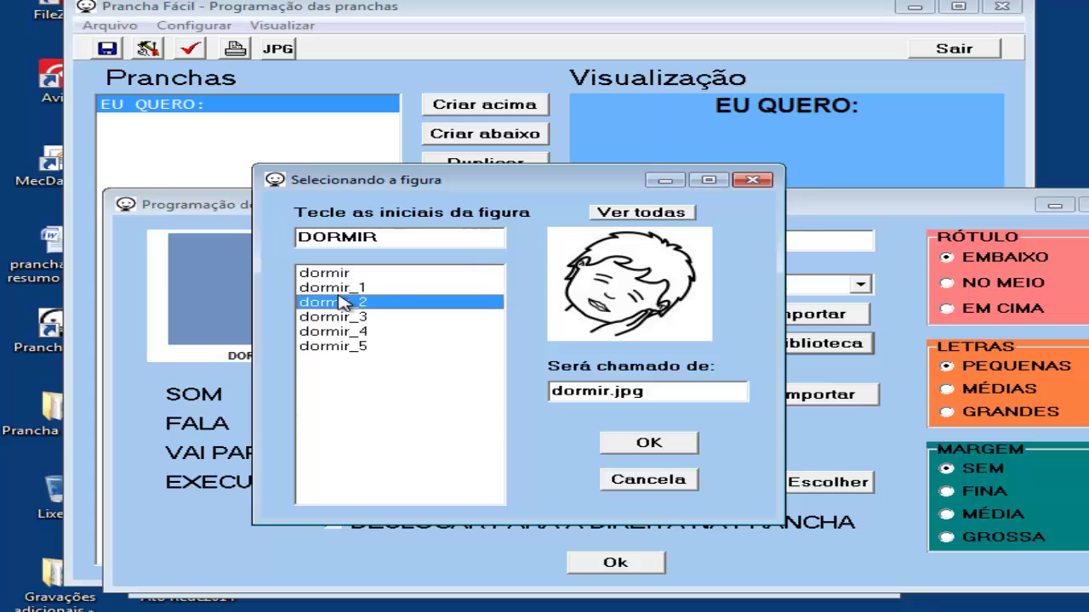
{"action": "left_click", "coordinate": [343, 289]}
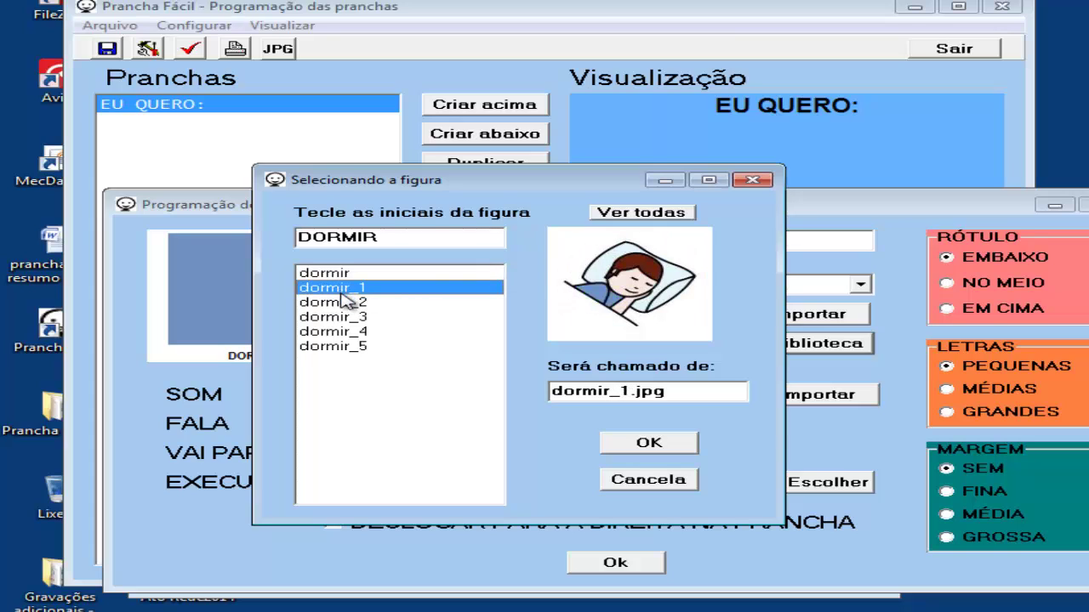
{"action": "left_click", "coordinate": [344, 317]}
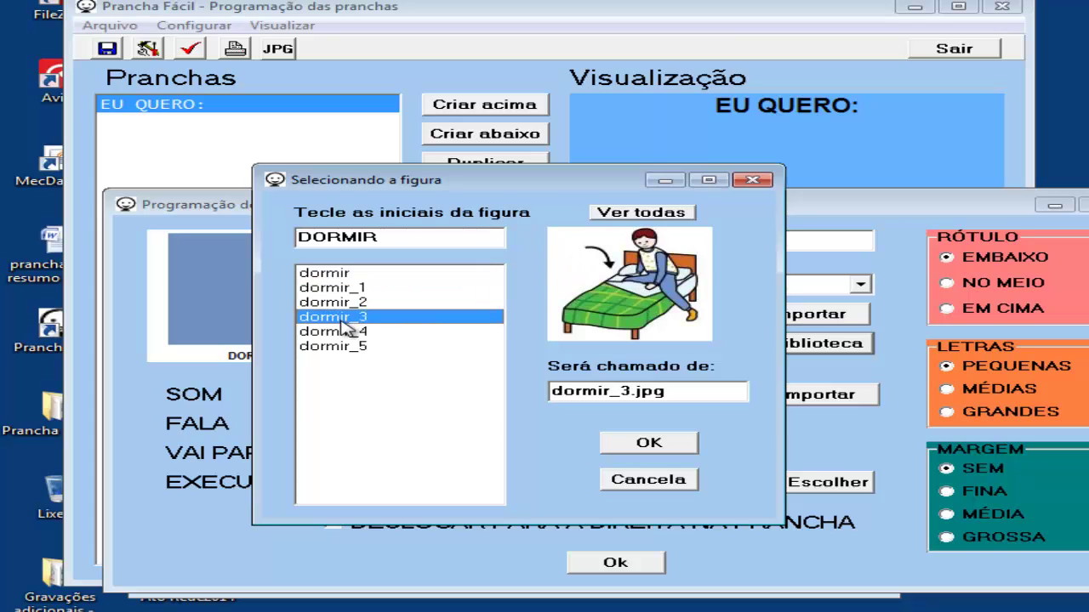
{"action": "left_click", "coordinate": [348, 277]}
{"action": "left_click", "coordinate": [625, 443]}
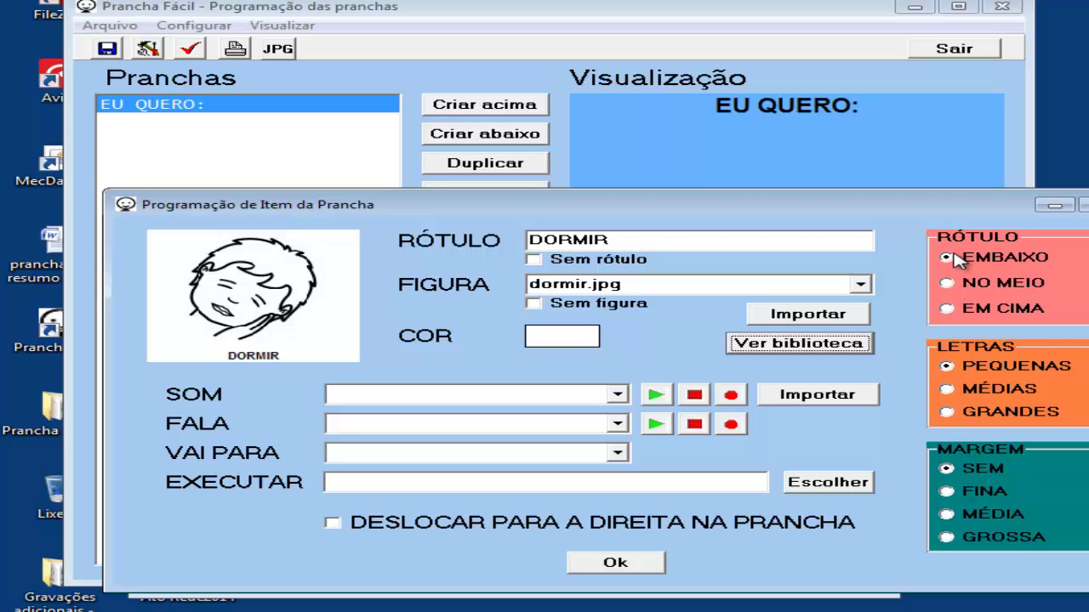
{"action": "left_click", "coordinate": [947, 390]}
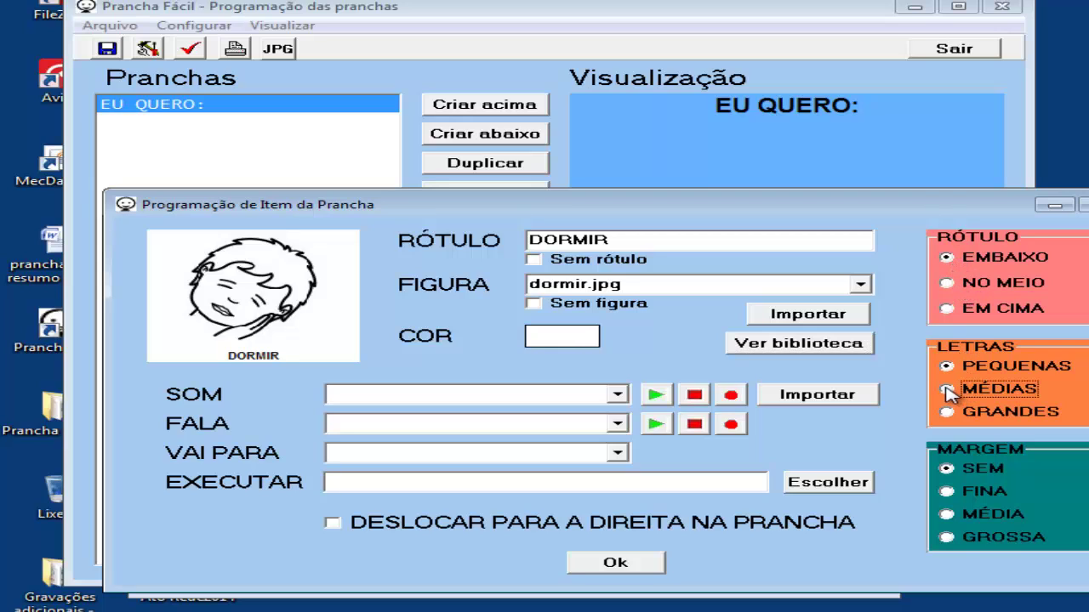
{"action": "left_click", "coordinate": [947, 514]}
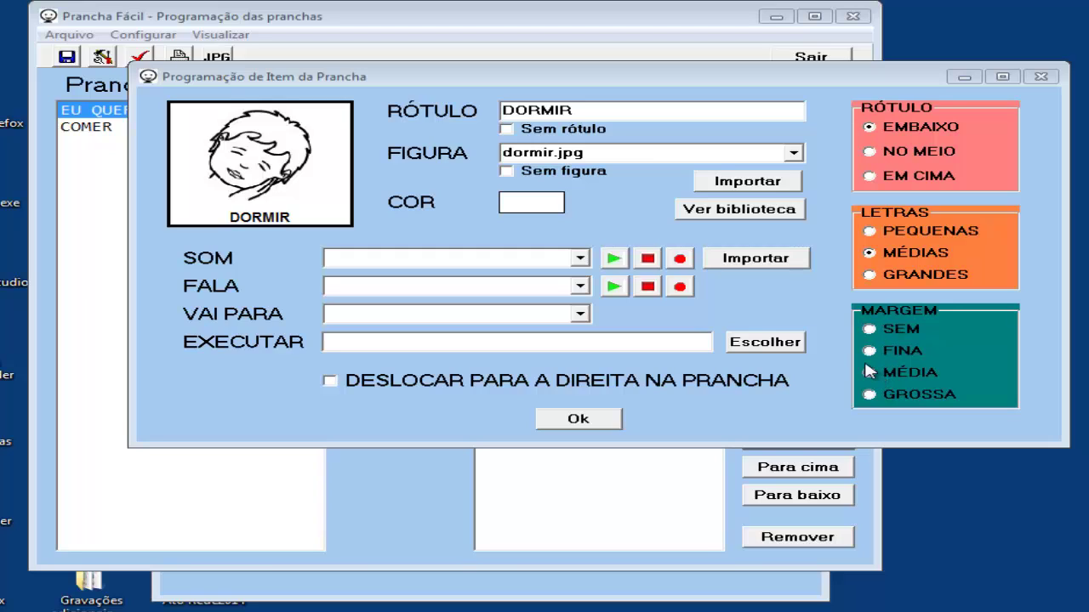
Step: Enter "QUERO DORMIR" as the DORMIR item's speech, then record, play back and save its audio
{"action": "left_click", "coordinate": [444, 289]}
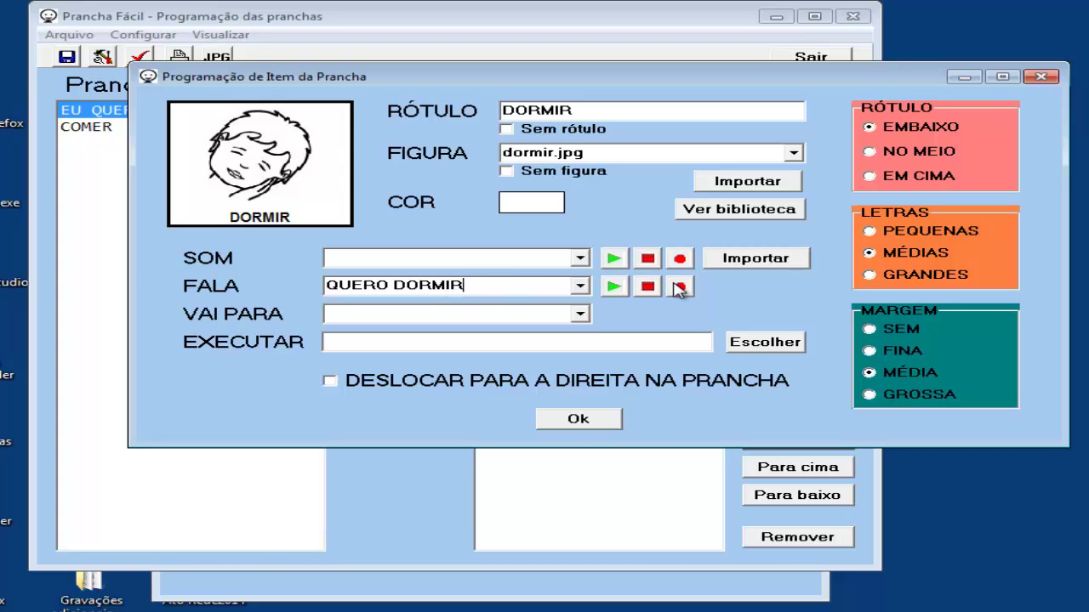
{"action": "left_click", "coordinate": [680, 287]}
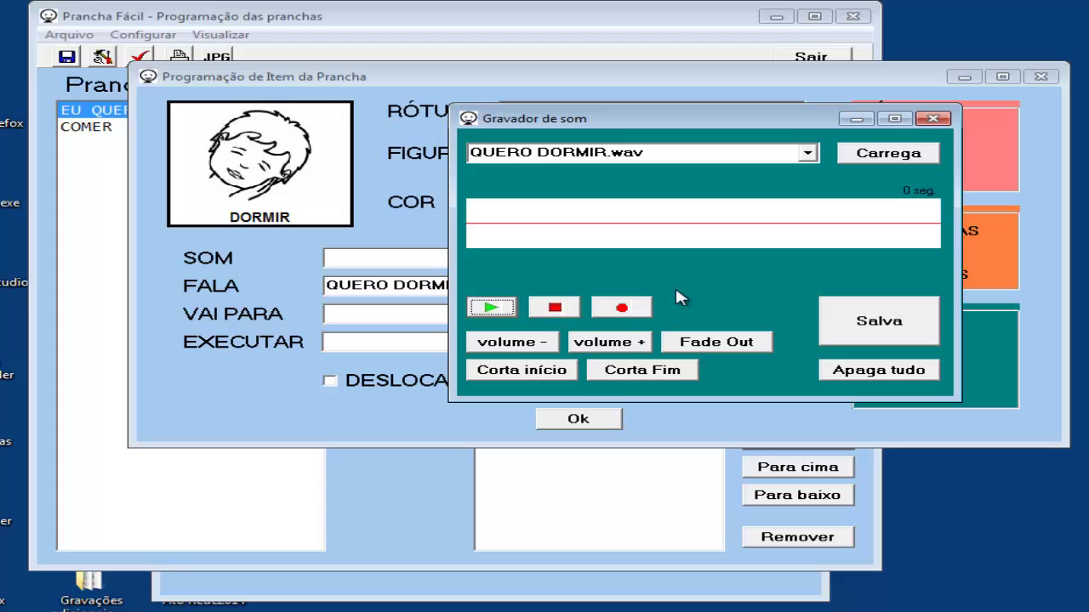
{"action": "left_click", "coordinate": [623, 309]}
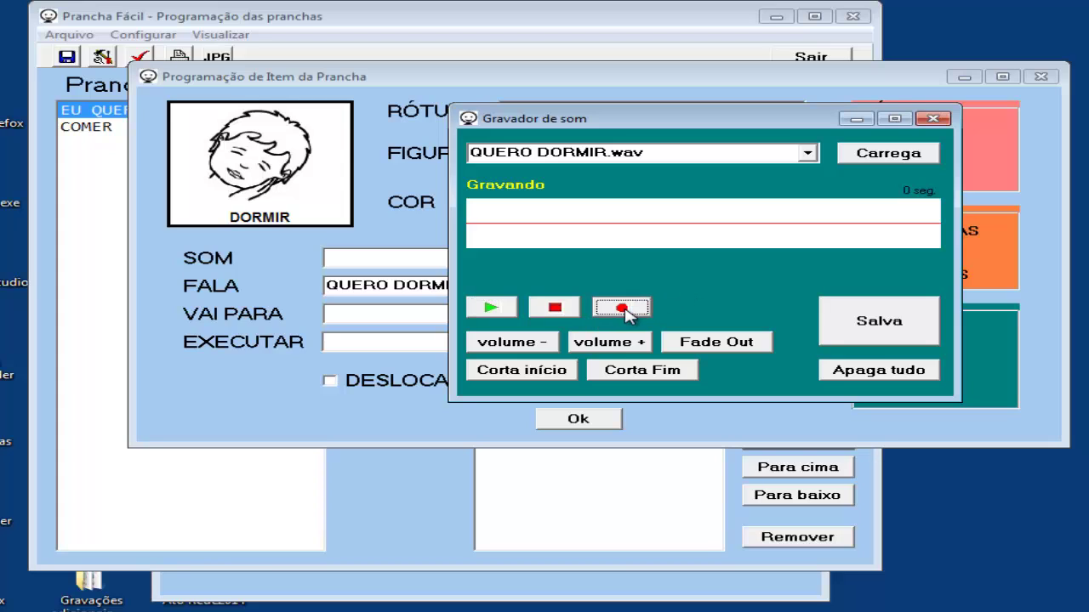
{"action": "left_click", "coordinate": [554, 308]}
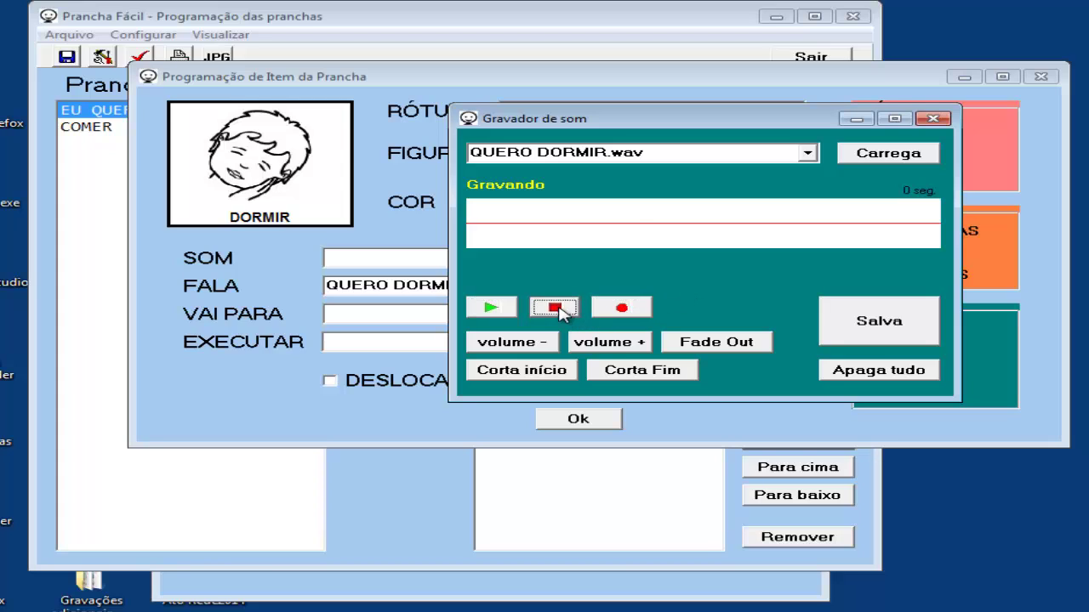
{"action": "left_click", "coordinate": [492, 309]}
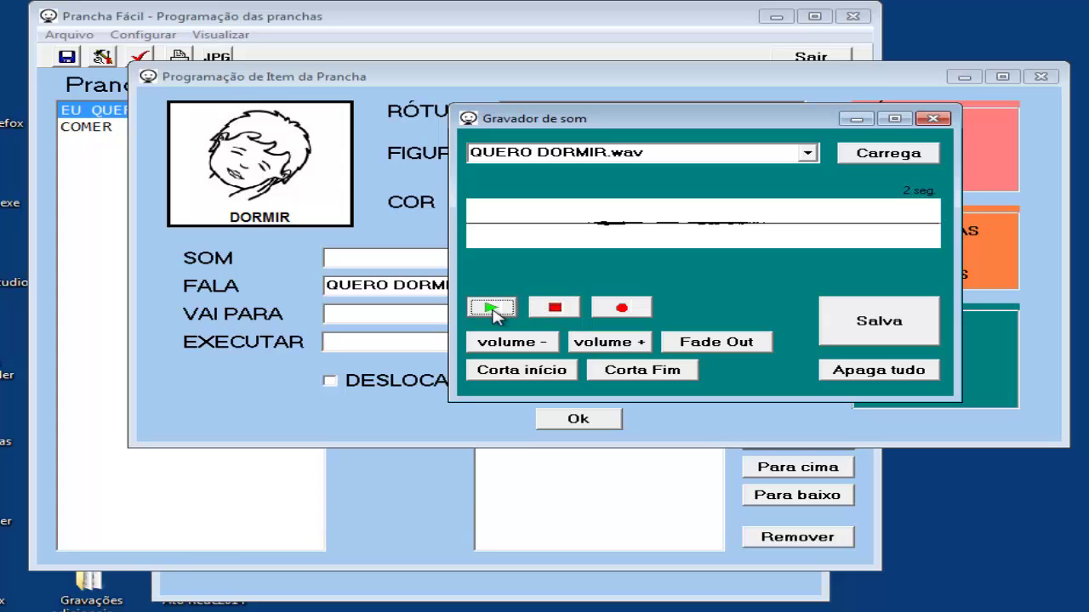
{"action": "left_click", "coordinate": [861, 318]}
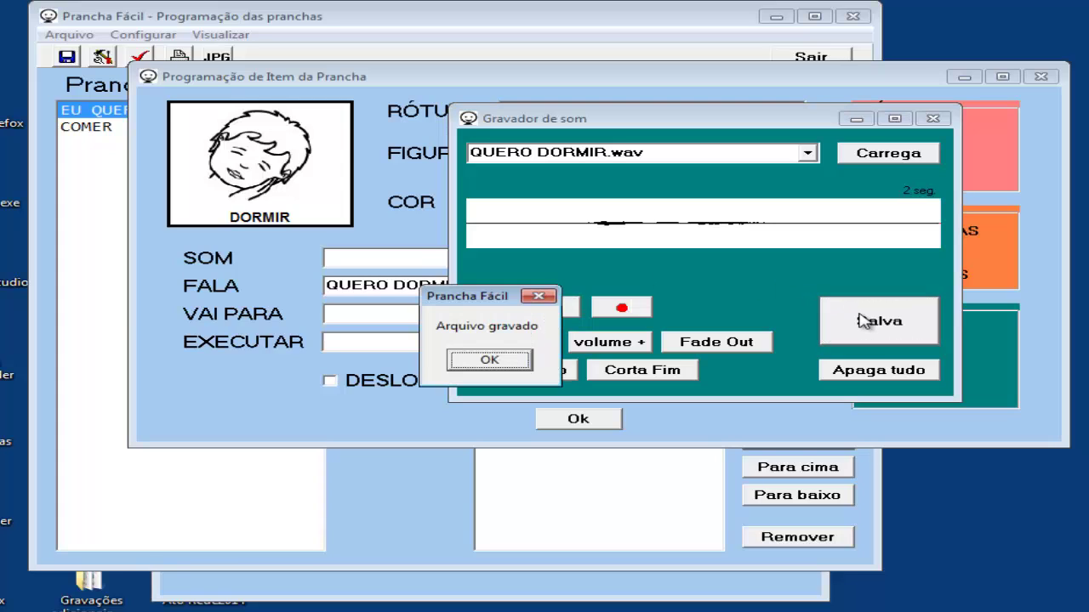
{"action": "left_click", "coordinate": [504, 363]}
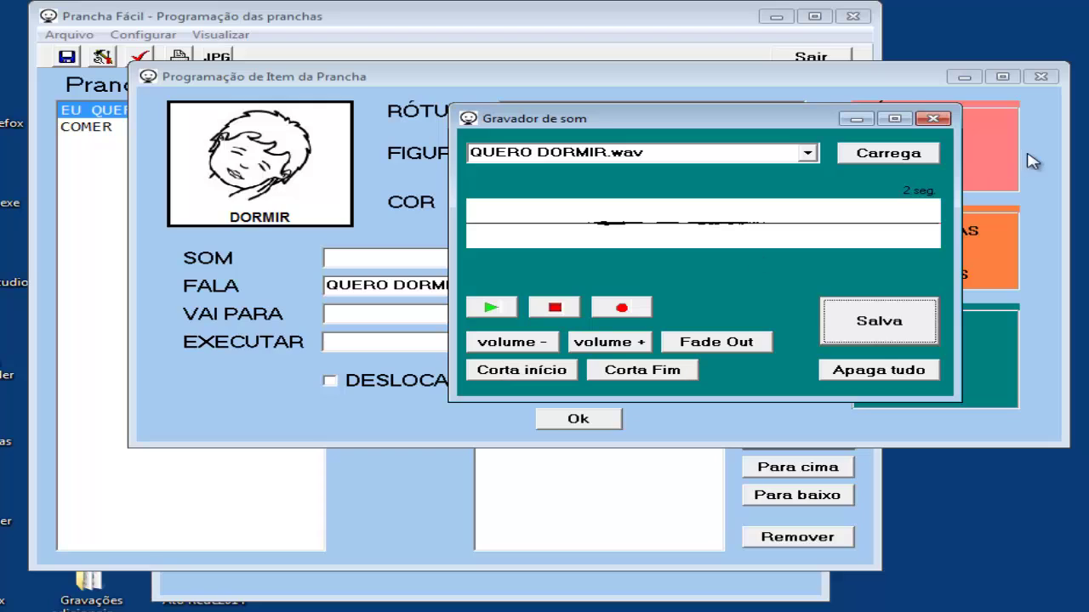
{"action": "left_click", "coordinate": [933, 119]}
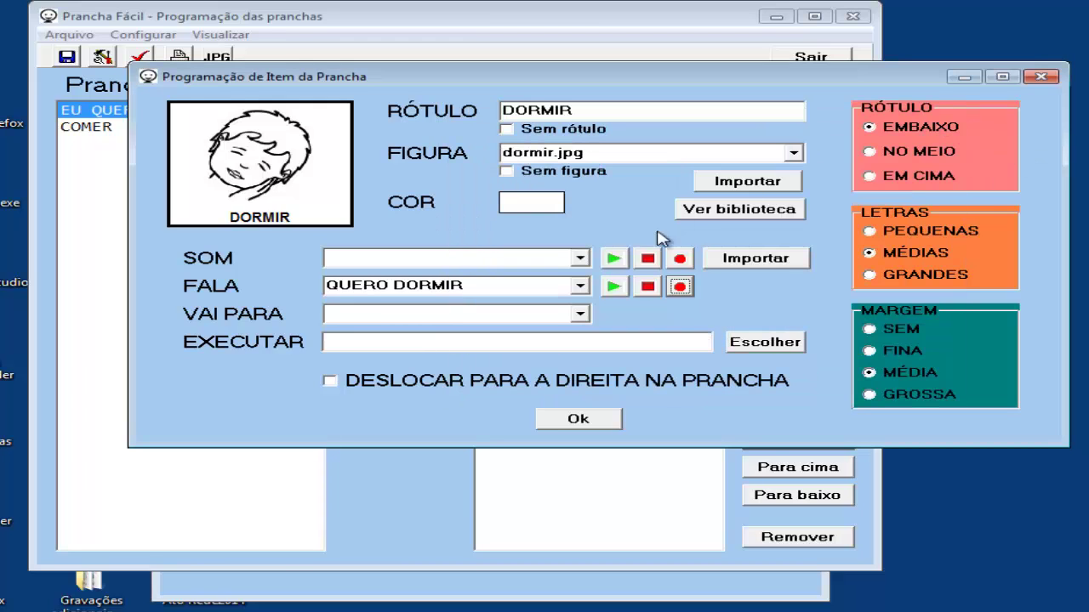
Step: Choose the saved recording "QUERO DORMIR.wav" as the DORMIR item's speech and play it
{"action": "left_click", "coordinate": [581, 290]}
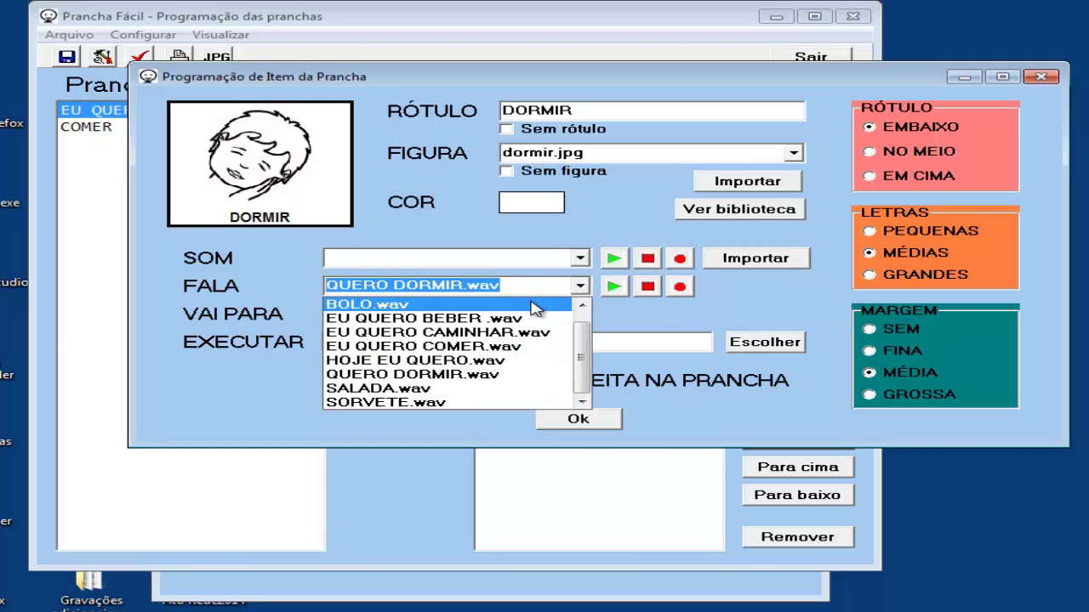
{"action": "left_click", "coordinate": [496, 380]}
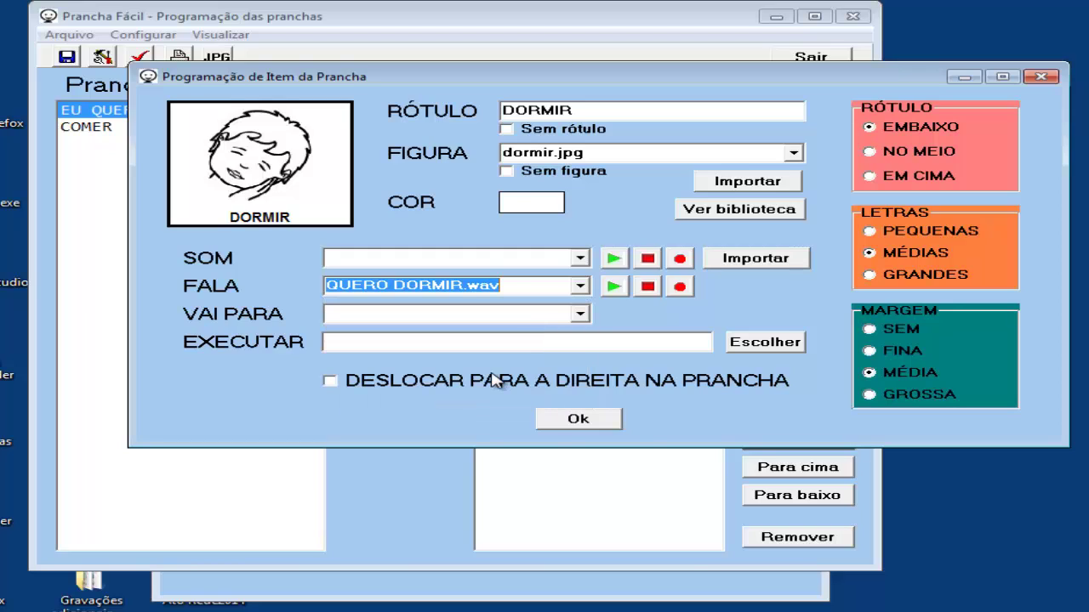
{"action": "left_click", "coordinate": [539, 284]}
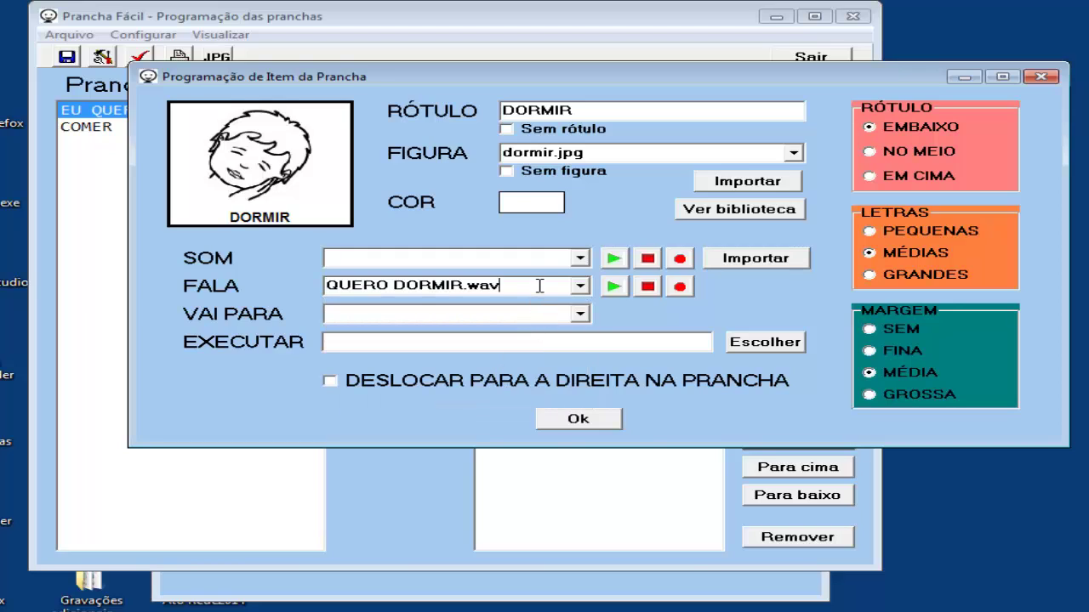
{"action": "left_click", "coordinate": [614, 289]}
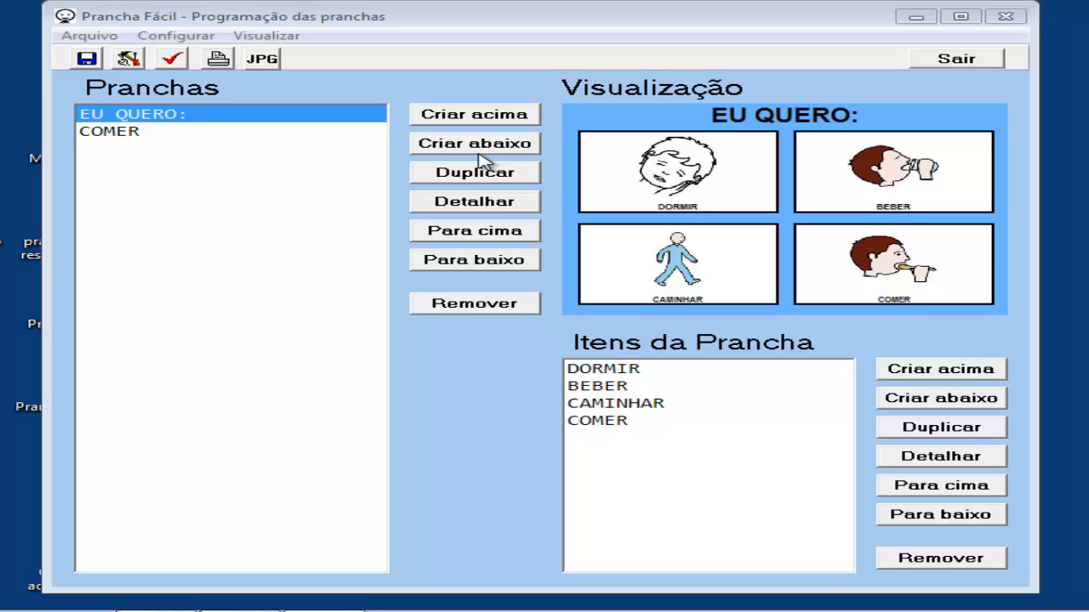
Step: Set the VAI PARA destination of the COMER item on the "EU QUERO:" board to the COMER board, and save the boards
{"action": "left_click", "coordinate": [129, 137]}
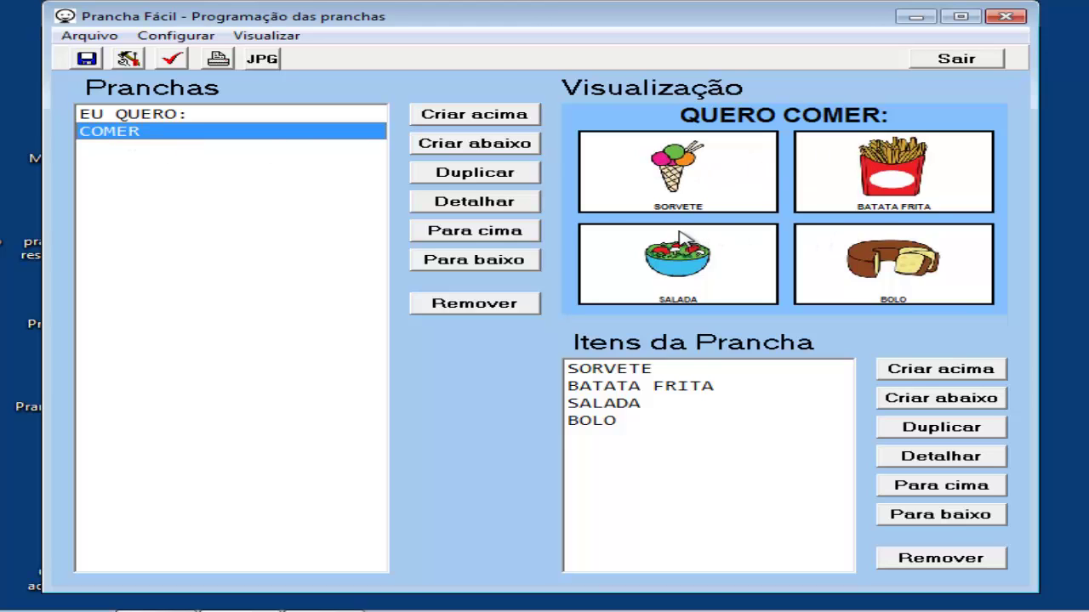
{"action": "left_click", "coordinate": [338, 113]}
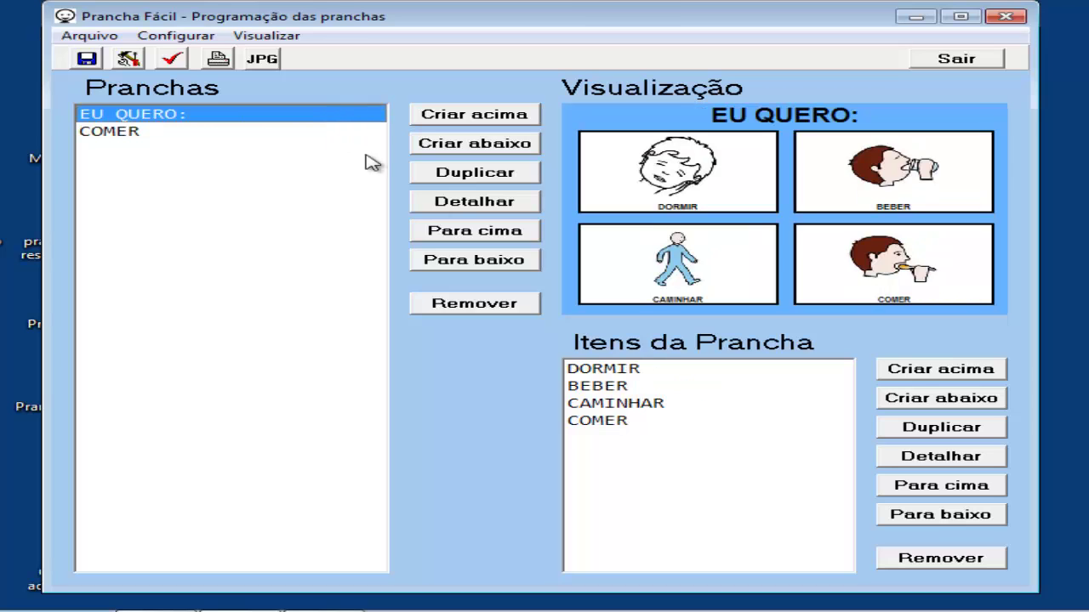
{"action": "left_click", "coordinate": [599, 422]}
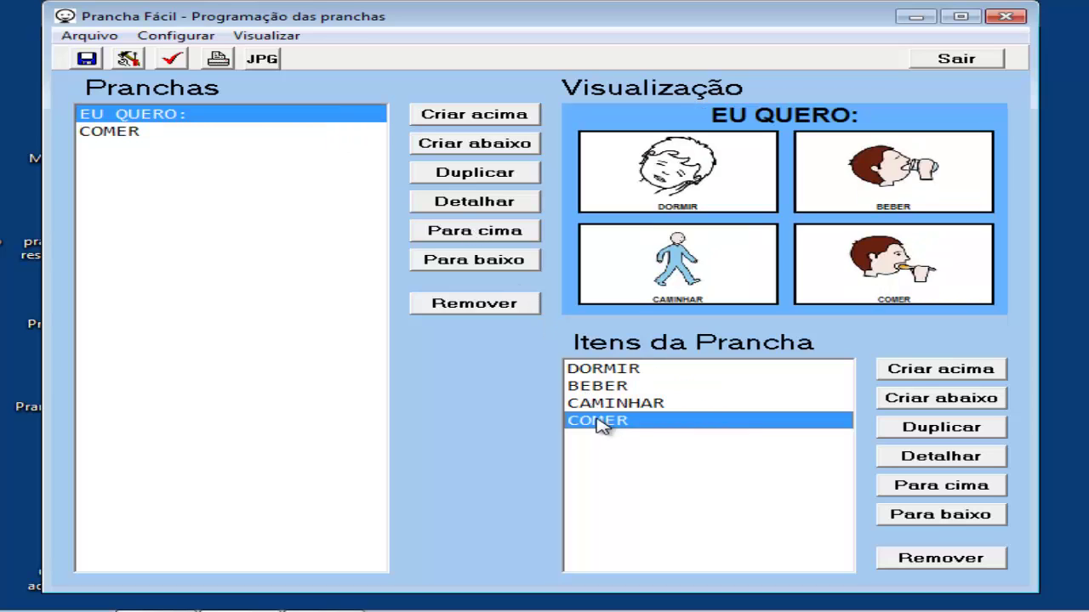
{"action": "left_click", "coordinate": [912, 462]}
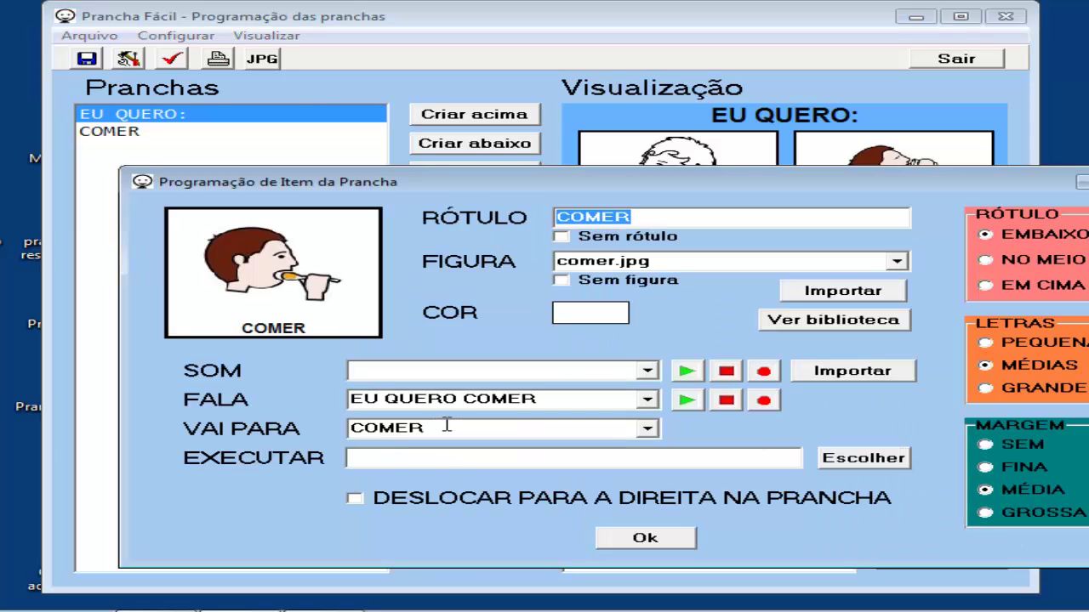
{"action": "double_click", "coordinate": [438, 428]}
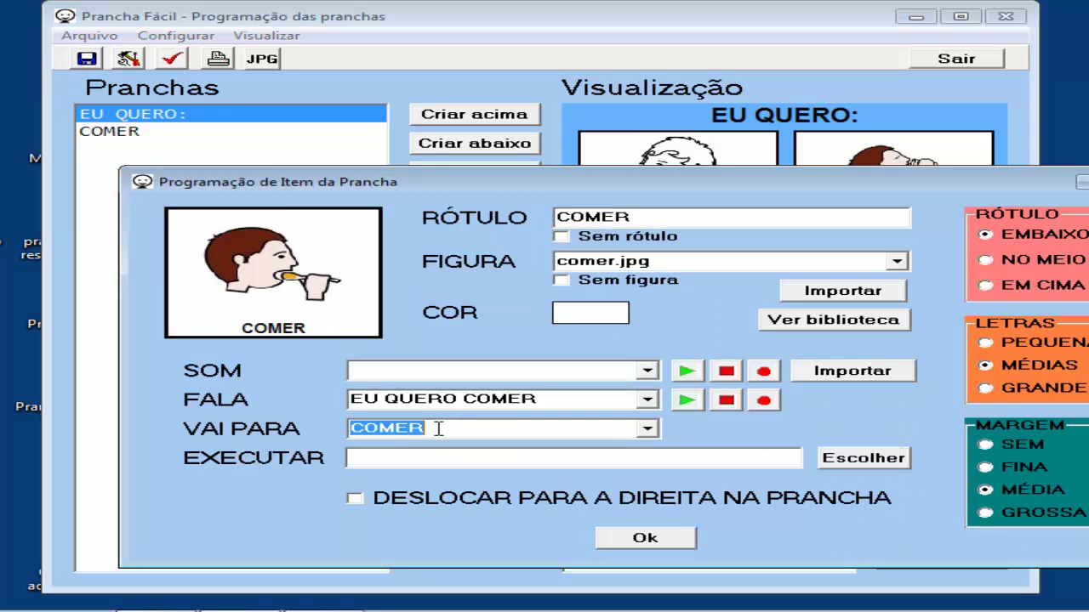
{"action": "left_click", "coordinate": [649, 430]}
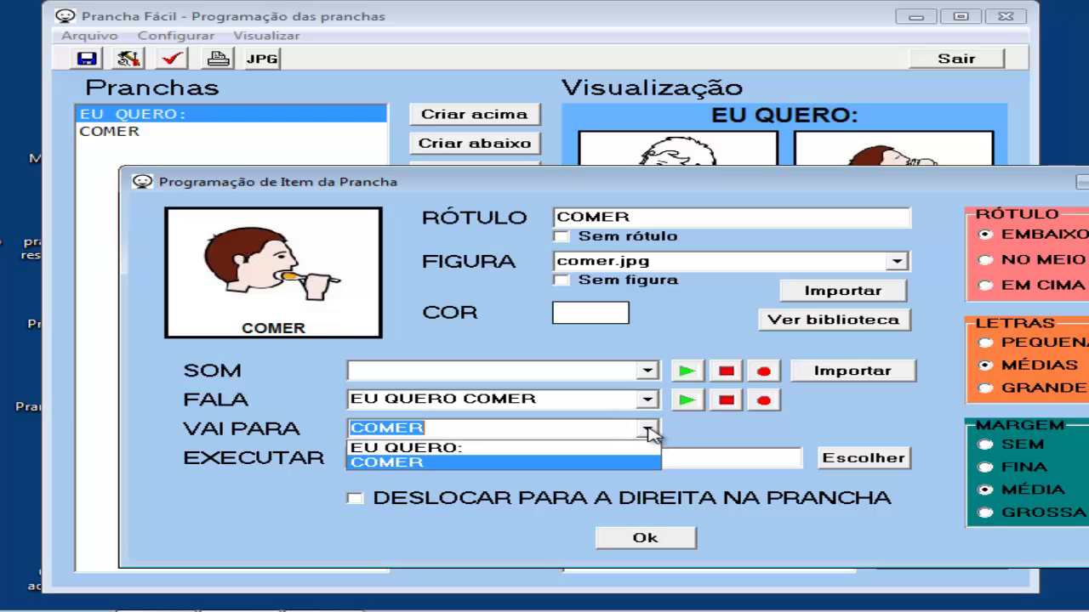
{"action": "left_click", "coordinate": [576, 463]}
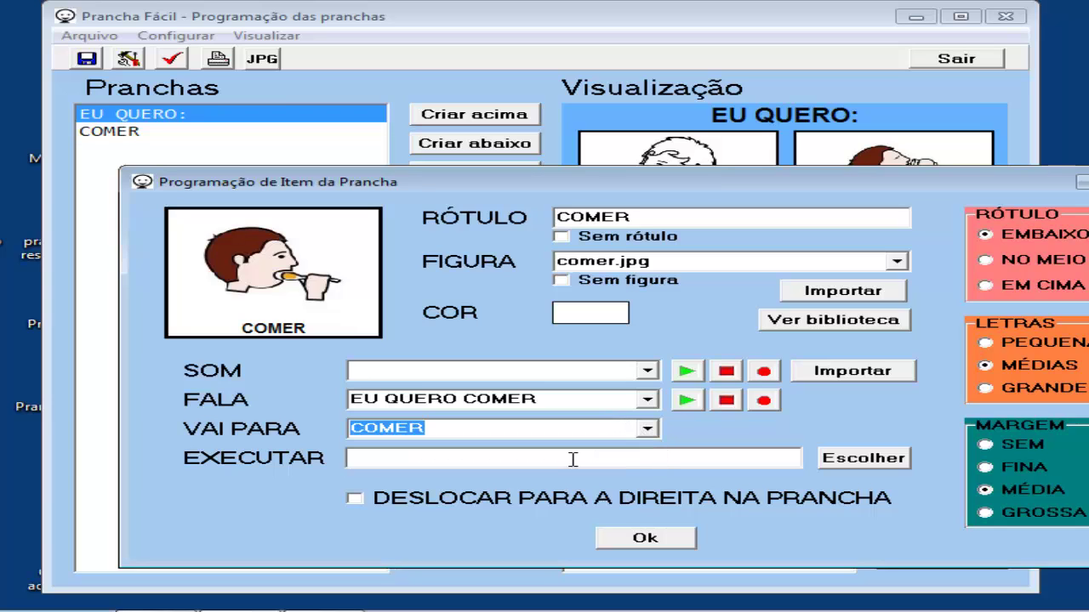
{"action": "left_click", "coordinate": [652, 539]}
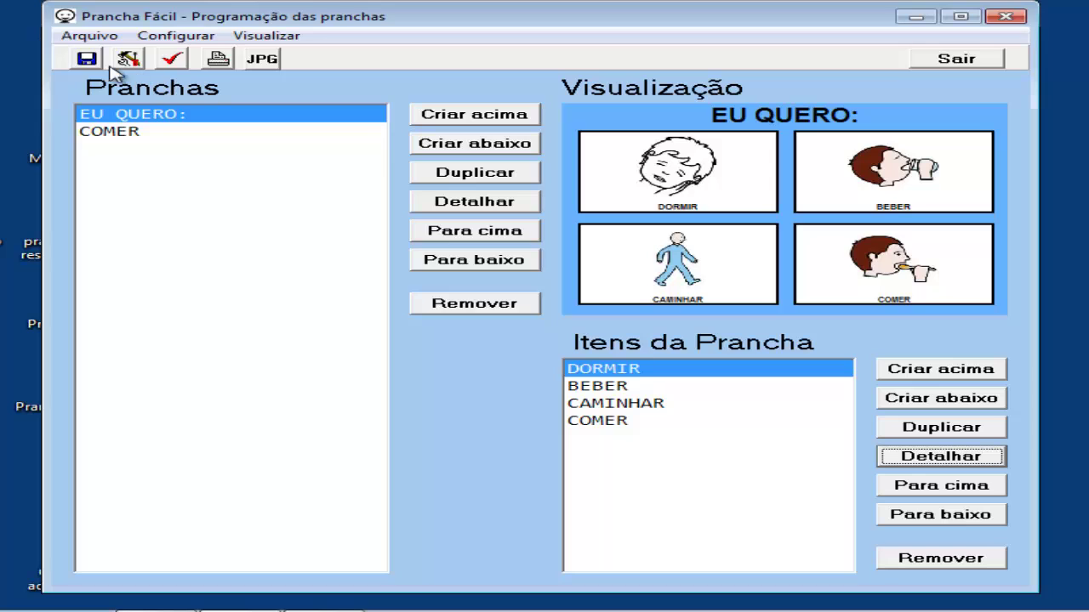
{"action": "left_click", "coordinate": [84, 60]}
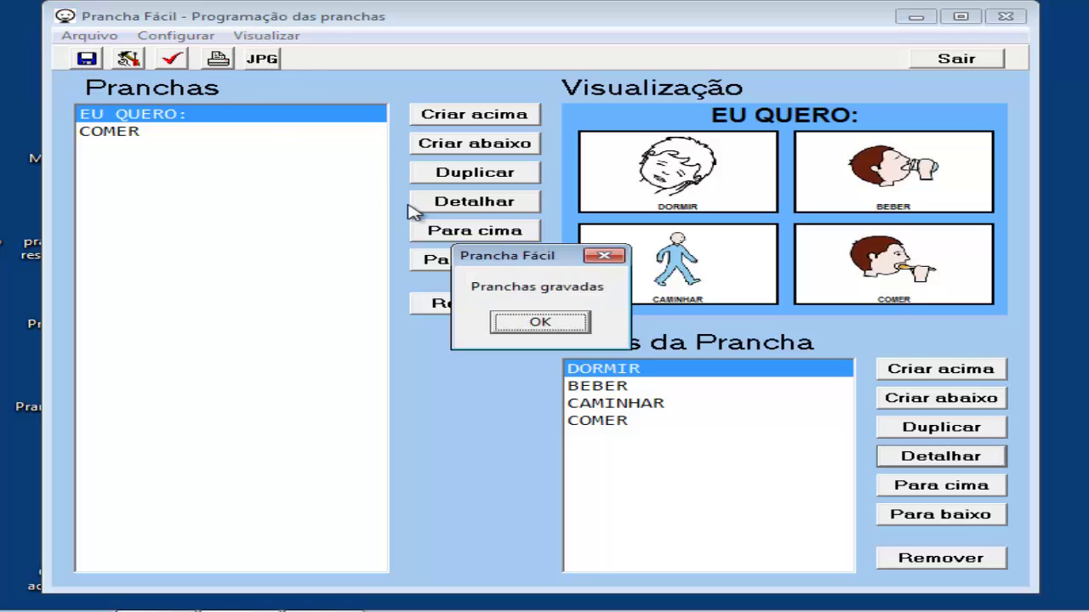
{"action": "left_click", "coordinate": [530, 322]}
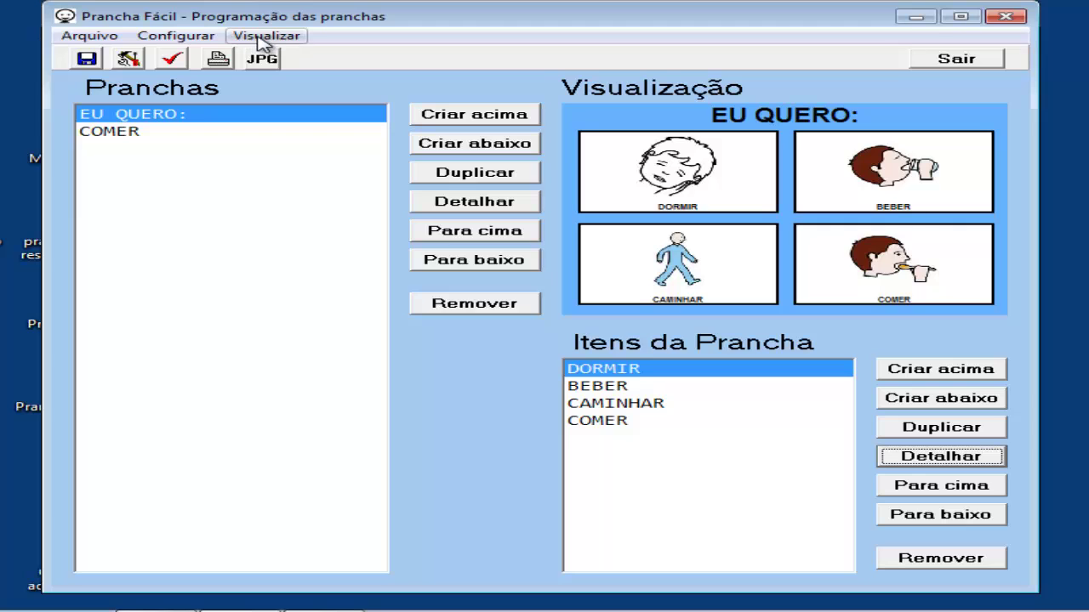
Step: Leave the board editor, run the project with "EU QUERO:" as the initial board, follow the COMER item's link, and close the demonstration
{"action": "left_click", "coordinate": [943, 62]}
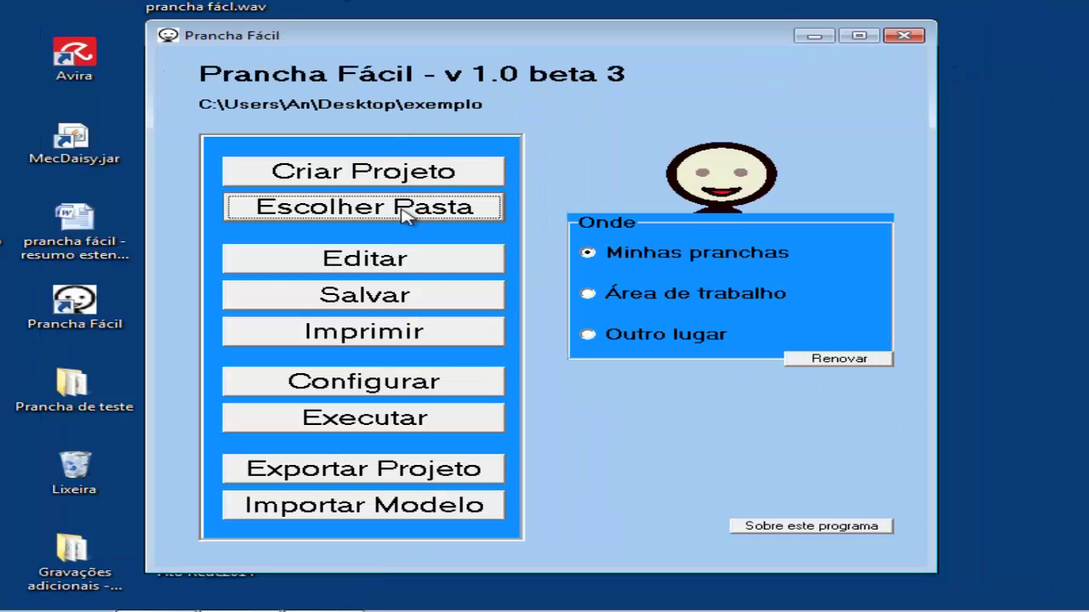
{"action": "left_click", "coordinate": [372, 420]}
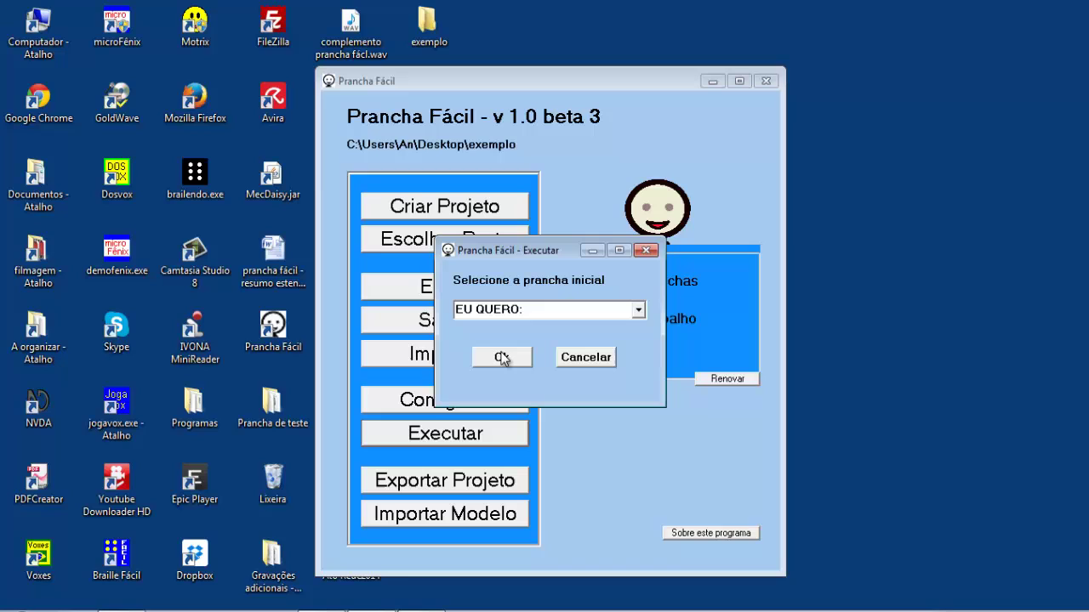
{"action": "left_click", "coordinate": [501, 358]}
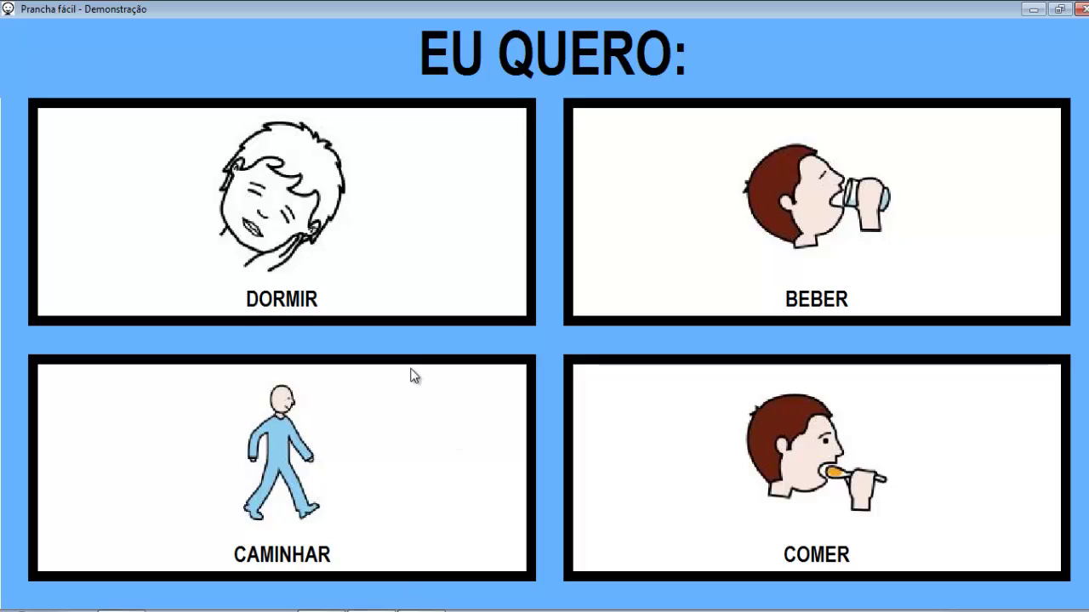
{"action": "left_click", "coordinate": [737, 457]}
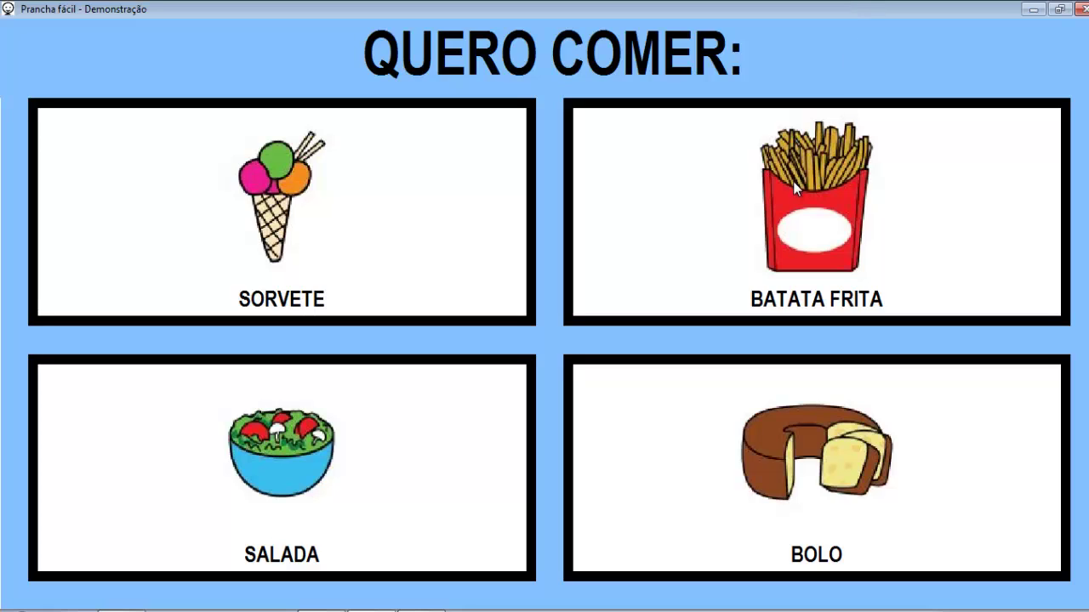
{"action": "left_click", "coordinate": [1080, 8]}
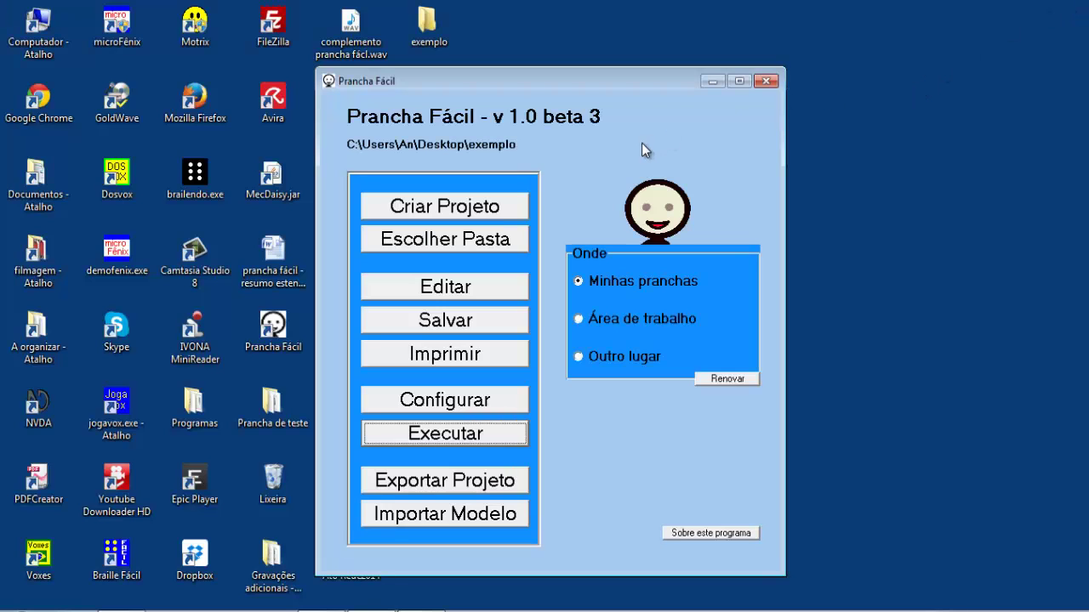
Step: Quit Prancha Fácil, confirming the exit, then restart it from the desktop and dismiss its about window
{"action": "left_click", "coordinate": [766, 82]}
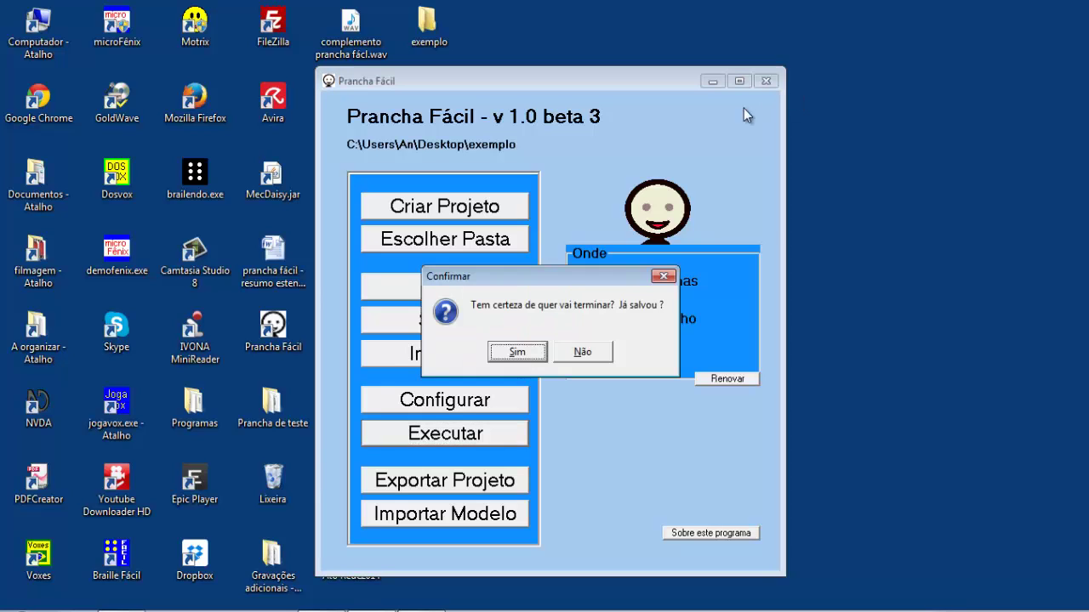
{"action": "left_click", "coordinate": [531, 354]}
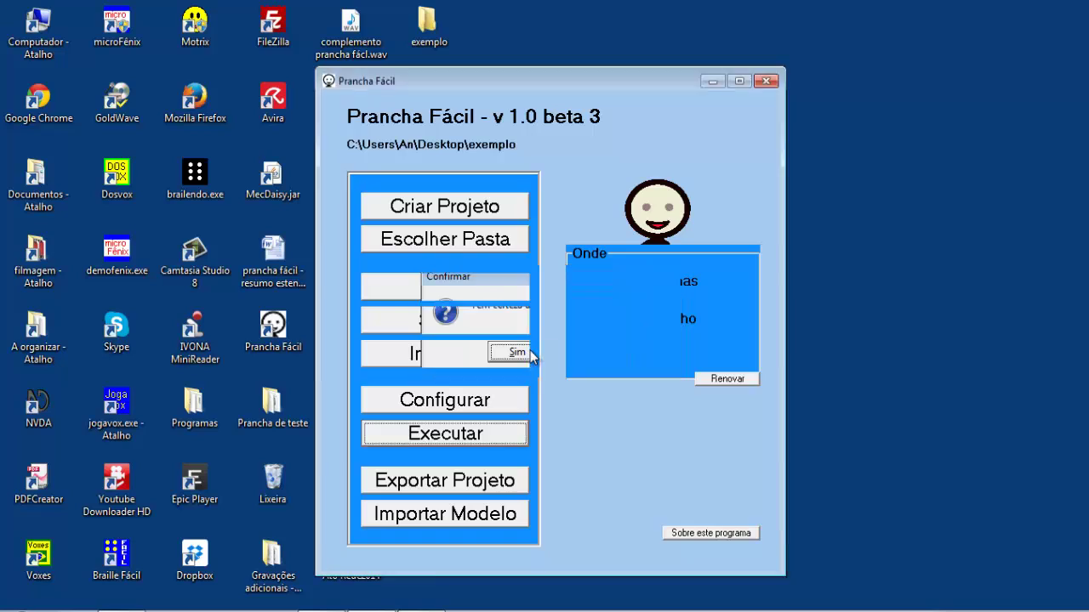
{"action": "double_click", "coordinate": [271, 346]}
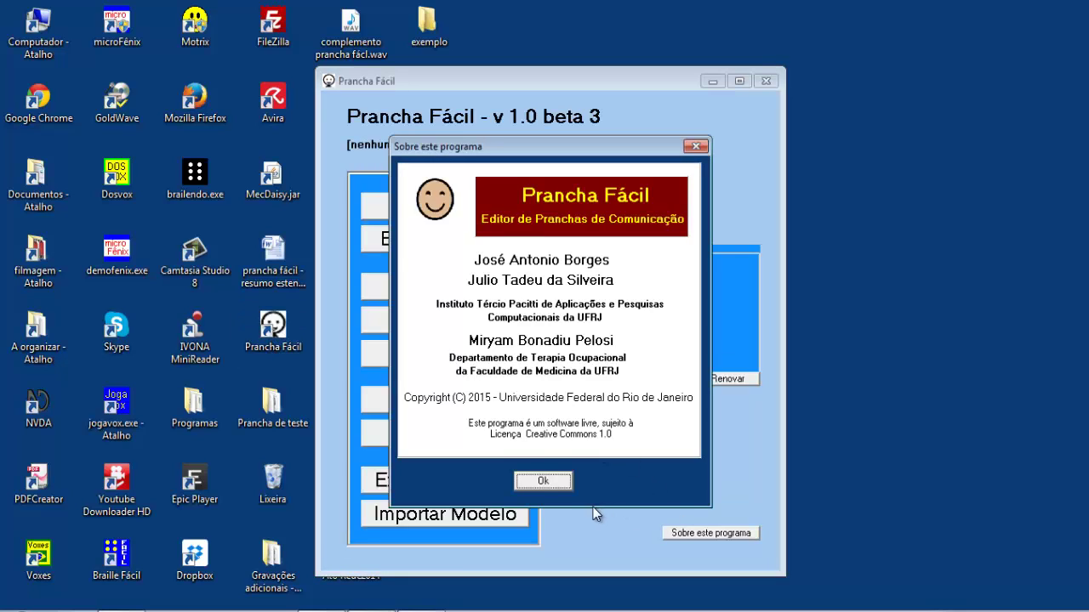
{"action": "left_click", "coordinate": [542, 482]}
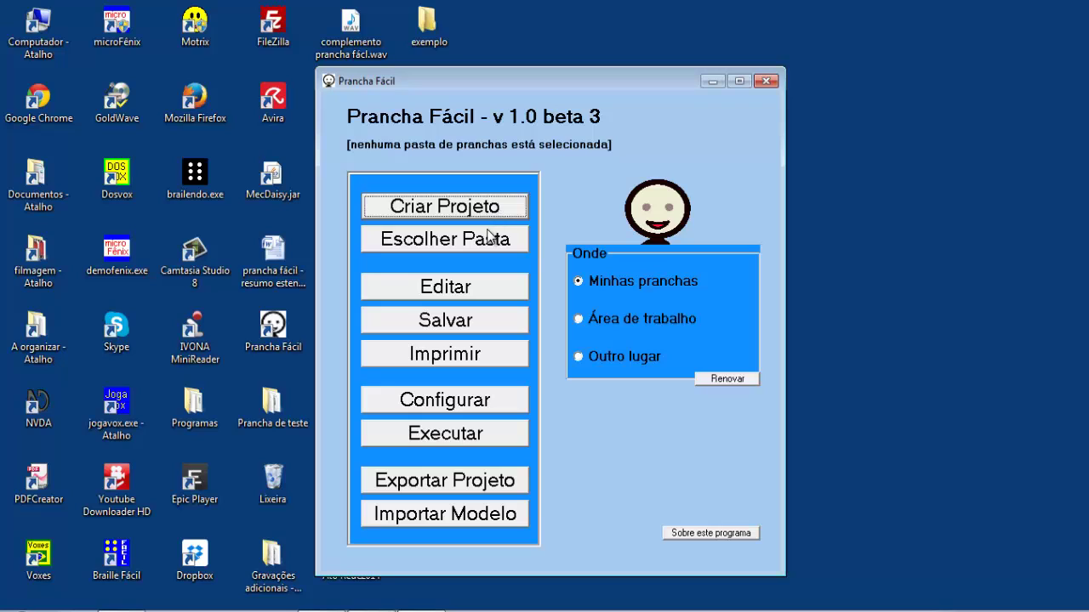
Step: Open the project folder "exemplo" from the Área de trabalho location, then close the board editor
{"action": "left_click", "coordinate": [593, 322]}
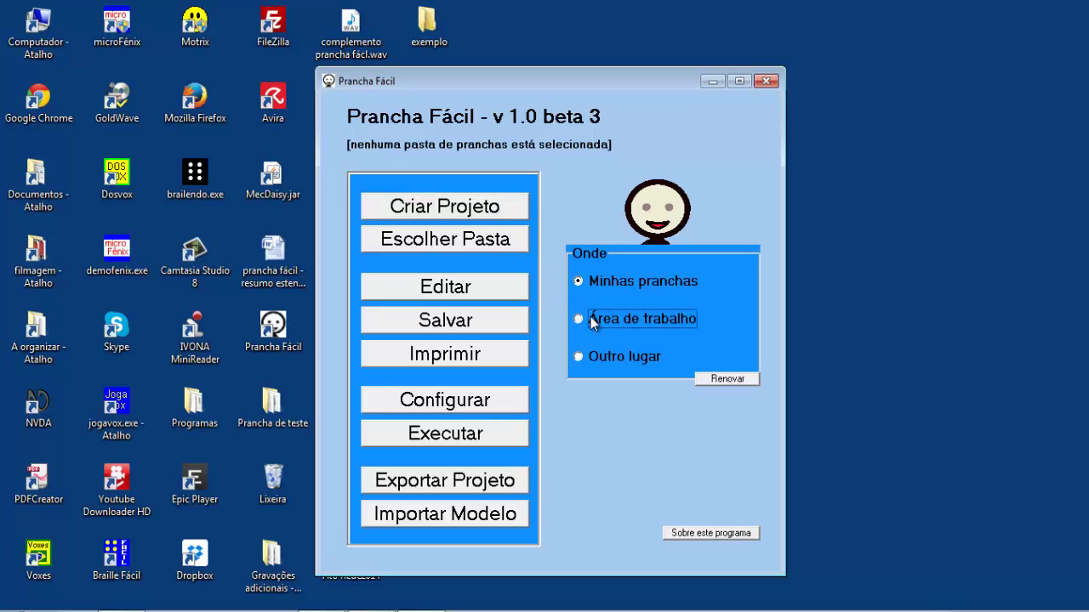
{"action": "left_click", "coordinate": [458, 246]}
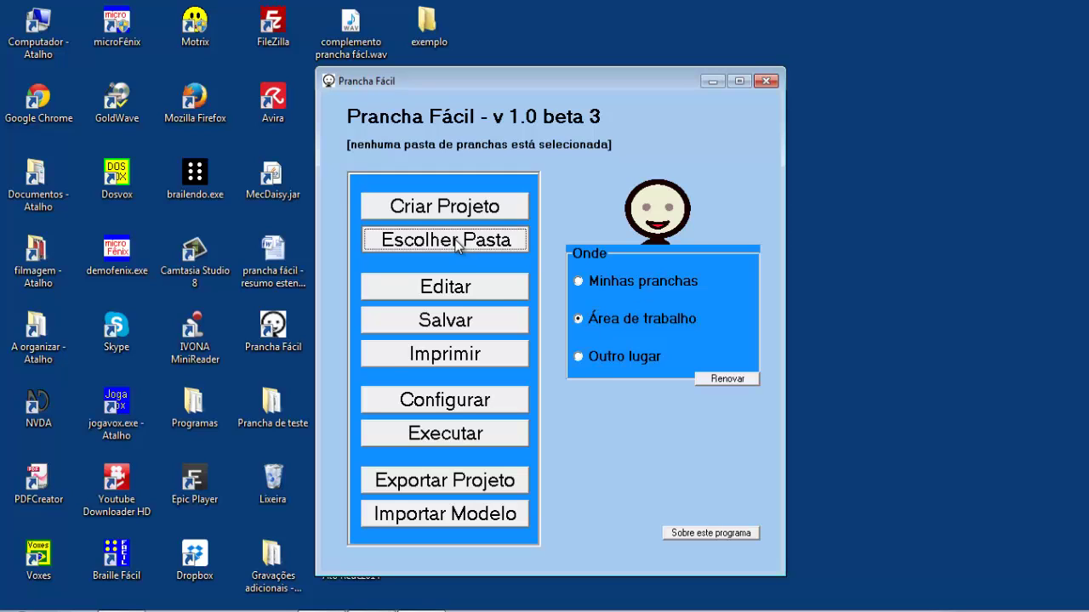
{"action": "left_click", "coordinate": [547, 347]}
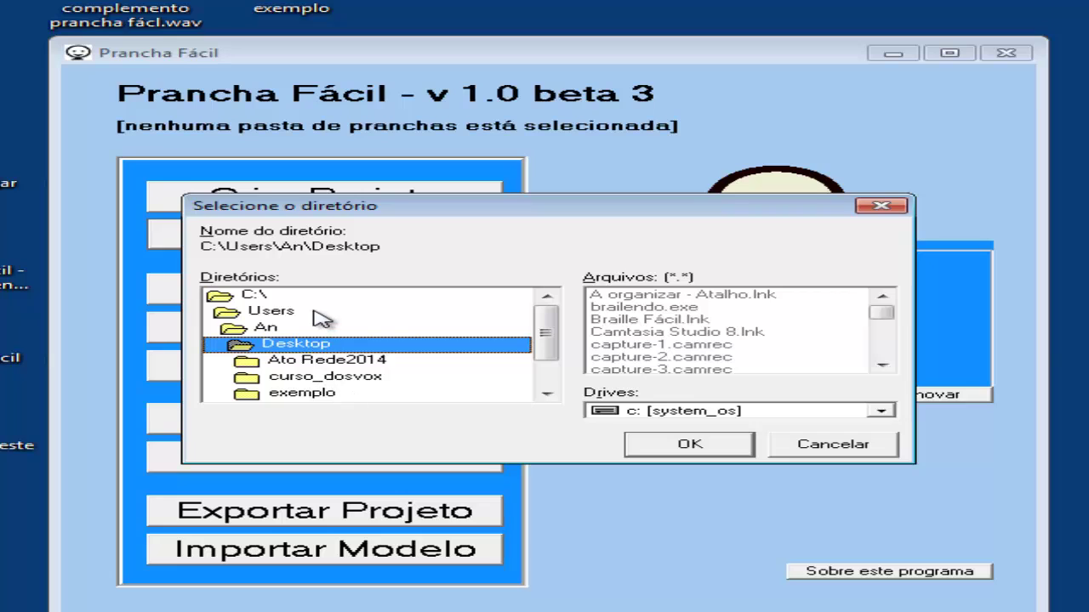
{"action": "double_click", "coordinate": [302, 393]}
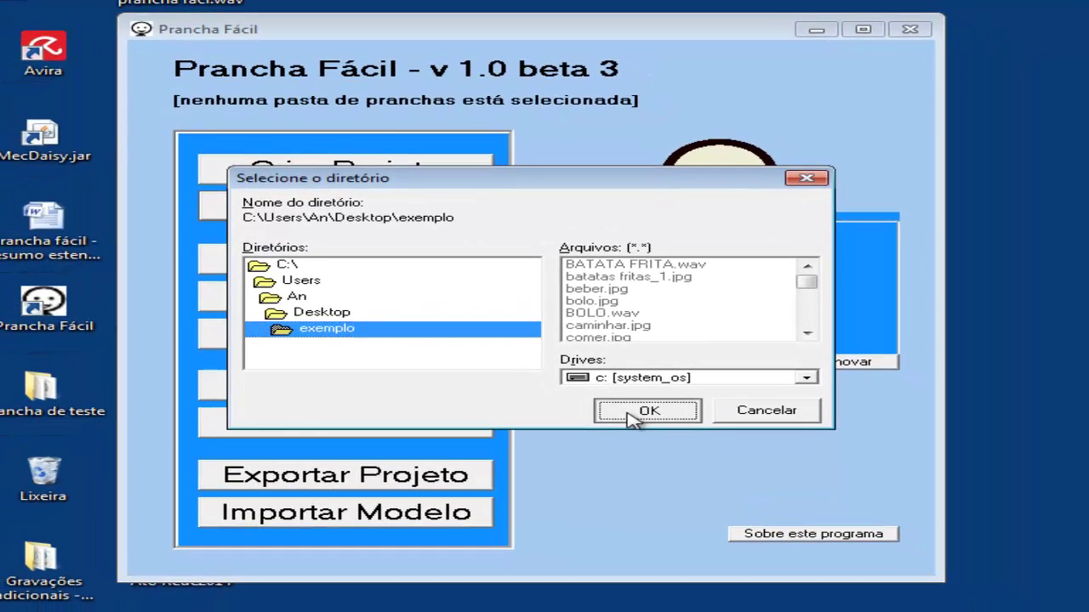
{"action": "left_click", "coordinate": [630, 411]}
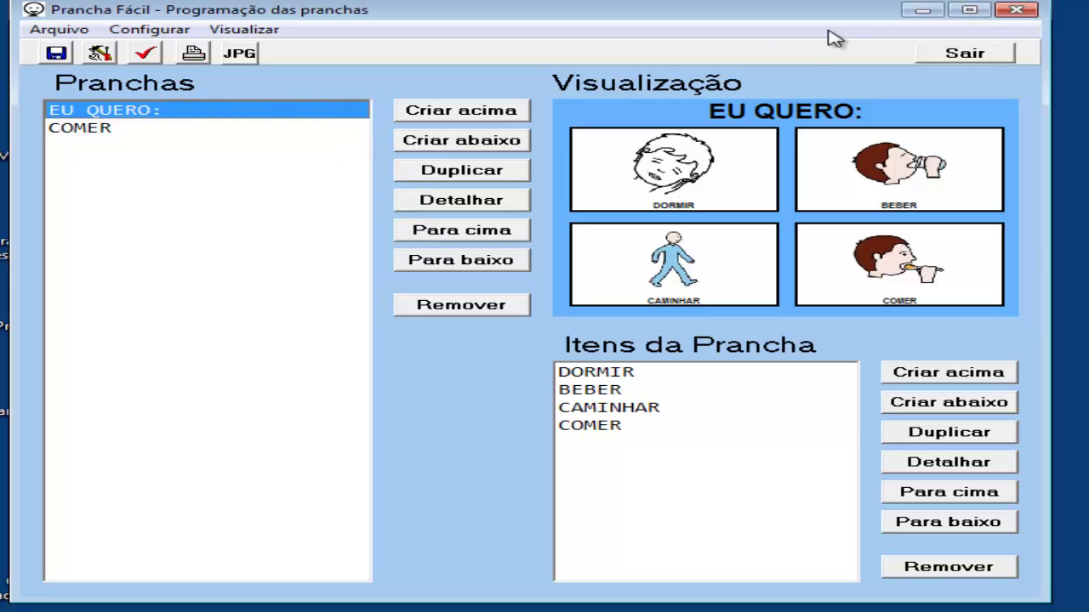
{"action": "left_click", "coordinate": [1018, 12]}
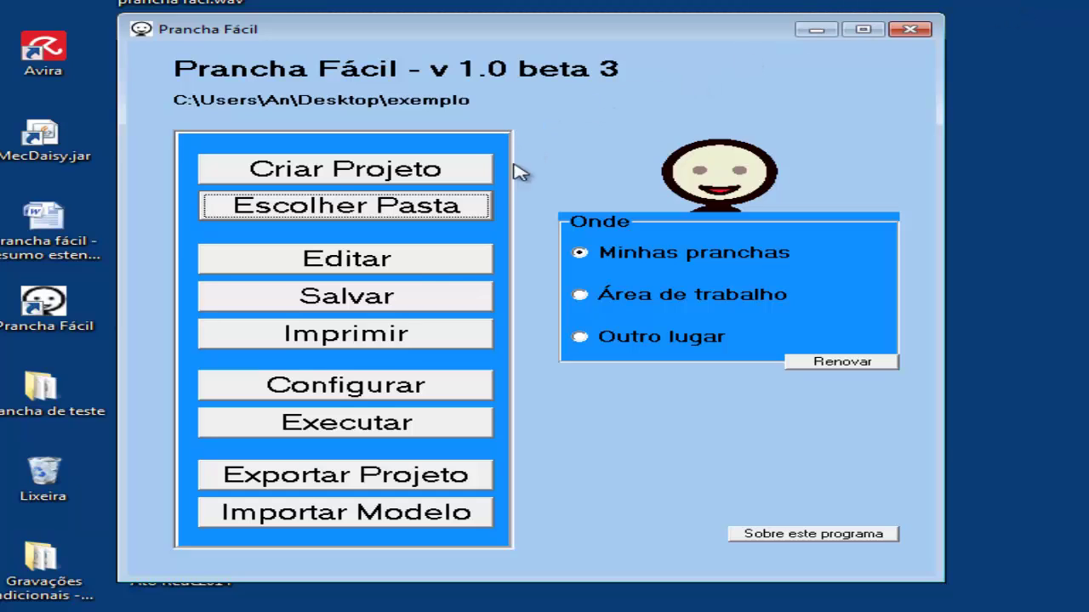